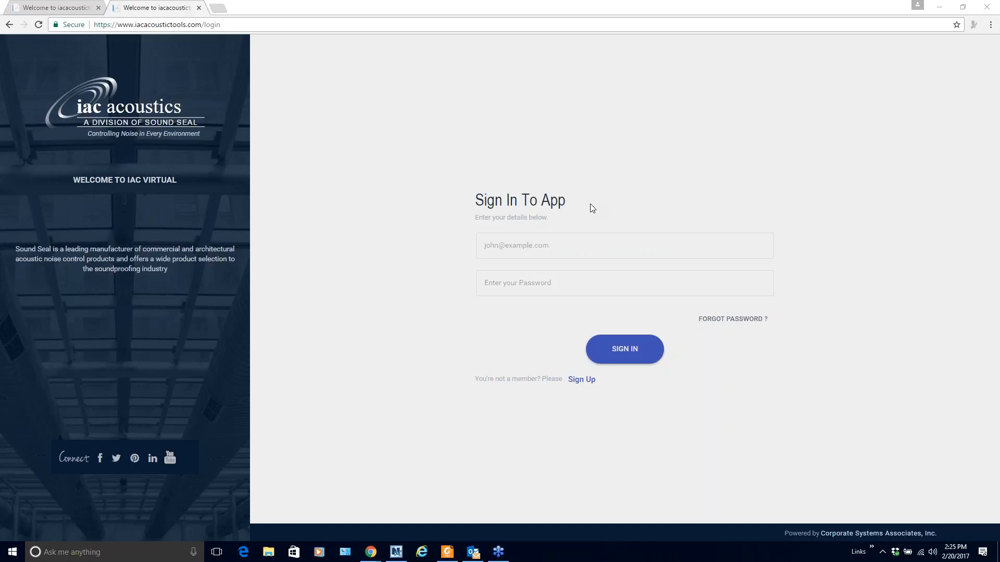
# Follow the Sign Up link from the login page to the empty Get Started registration form
pyautogui.click(580, 379)
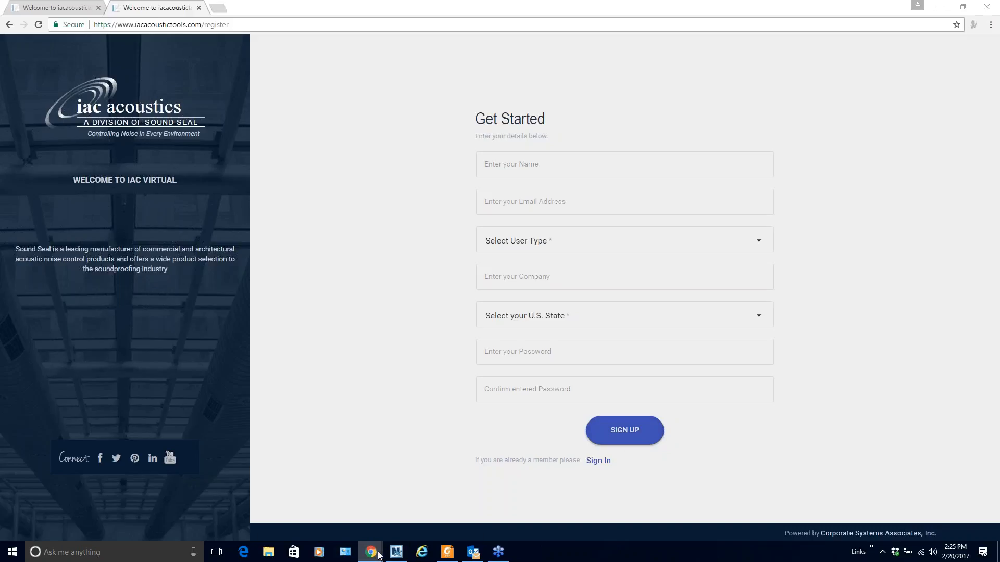
# In the other Chrome window, view the representative account's profile page
pyautogui.moveTo(370, 552)
pyautogui.click(363, 522)
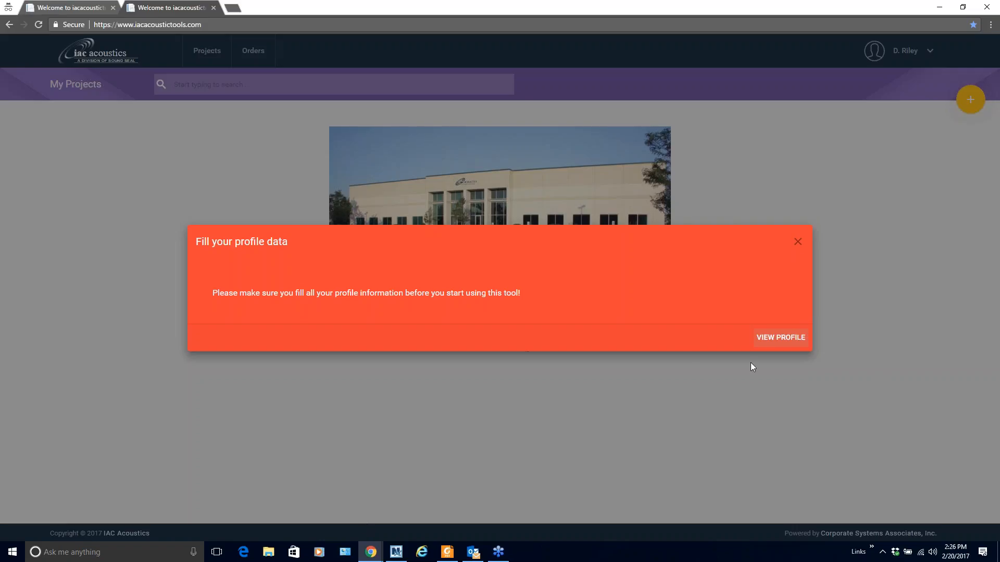
pyautogui.click(761, 341)
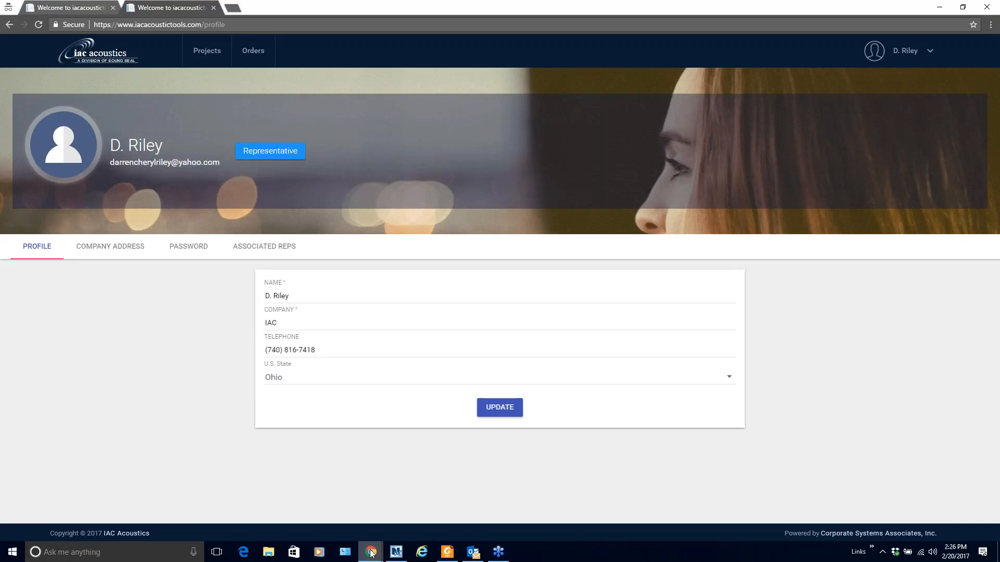
# Go back to the engineer window and show its My Projects page
pyautogui.moveTo(371, 552)
pyautogui.click(418, 520)
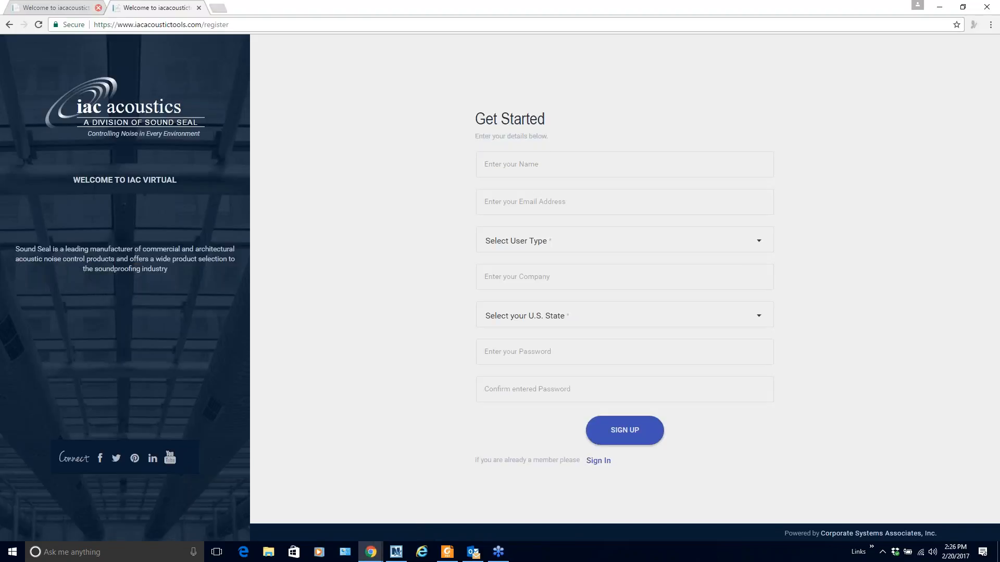
pyautogui.click(84, 11)
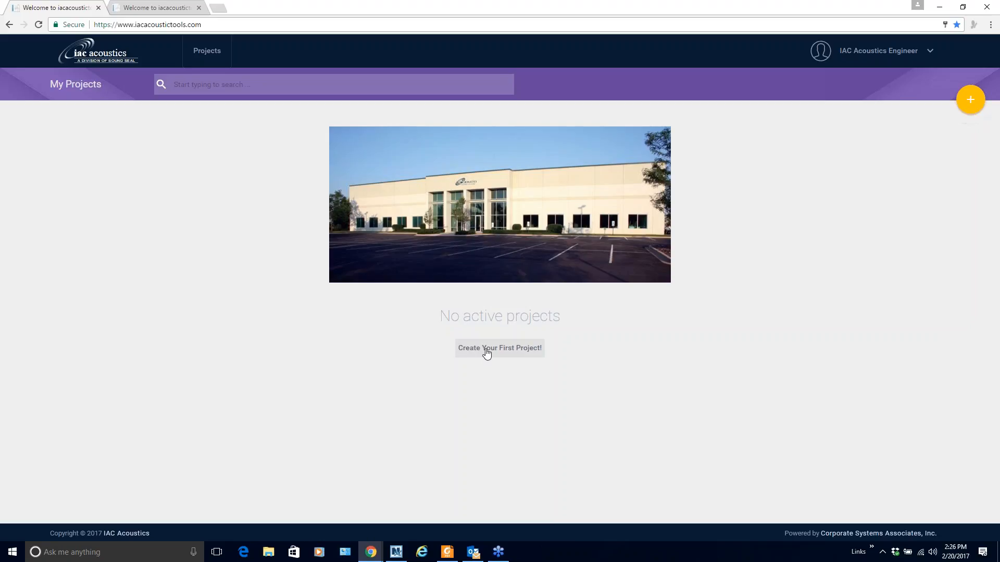
# Start project IAC VIRTUAL EXAMPLE with its company and address, For Approval status, Education type
pyautogui.click(972, 102)
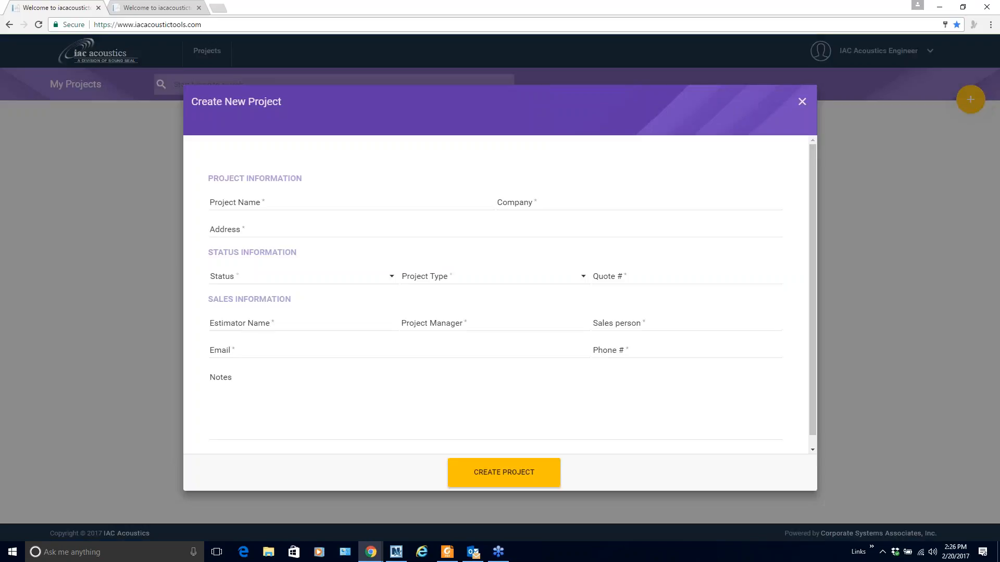
pyautogui.click(296, 202)
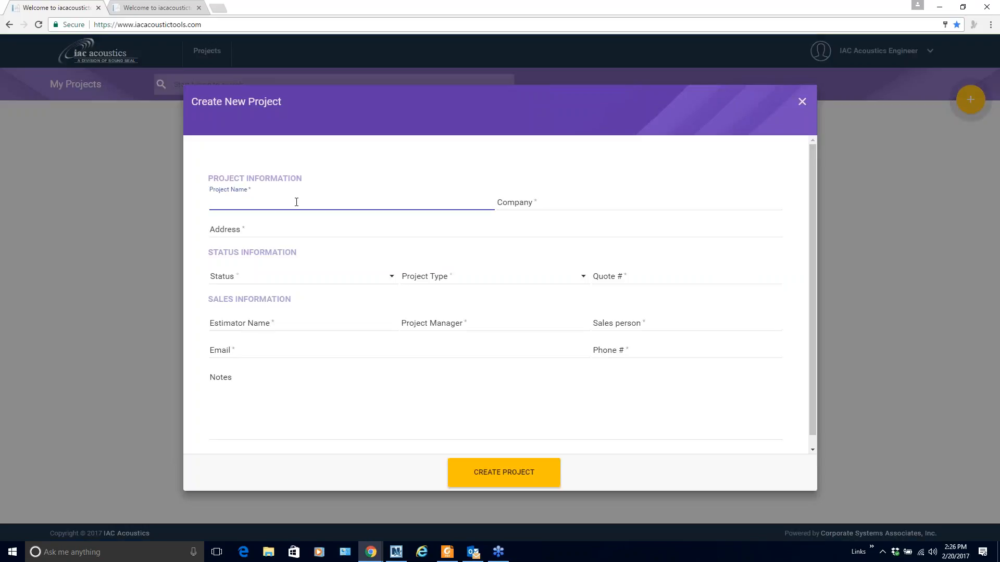
pyautogui.write('IAC VIRTUAL EXAMPLE')
pyautogui.click(280, 217)
pyautogui.click(531, 202)
pyautogui.write('I')
pyautogui.click(516, 219)
pyautogui.click(230, 229)
pyautogui.click(292, 244)
pyautogui.click(304, 277)
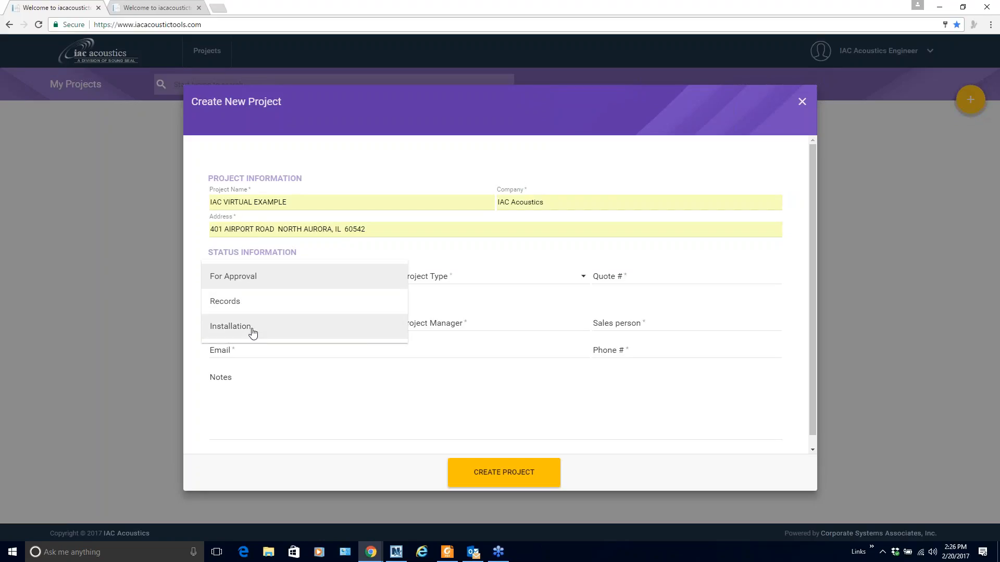
pyautogui.click(270, 279)
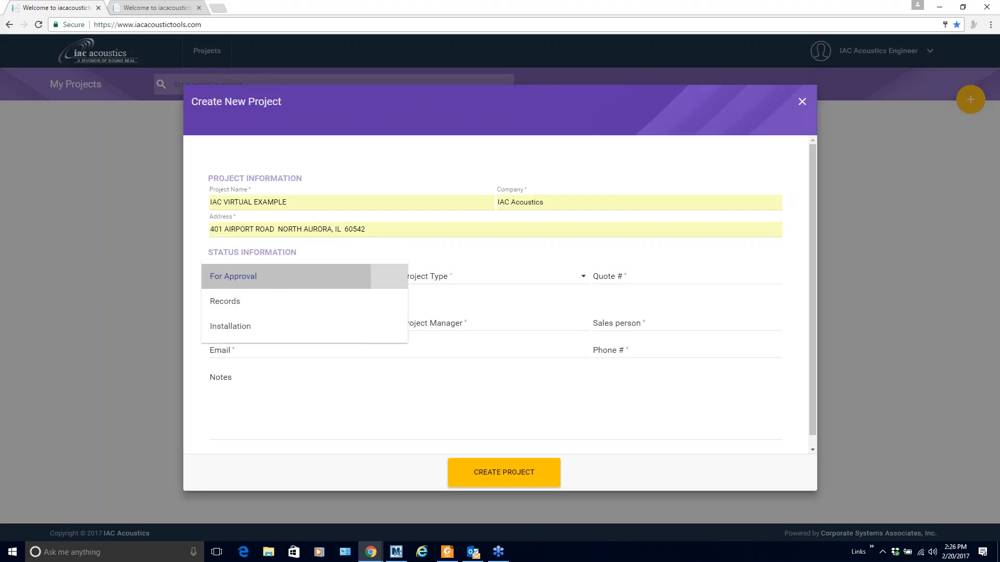
pyautogui.click(447, 279)
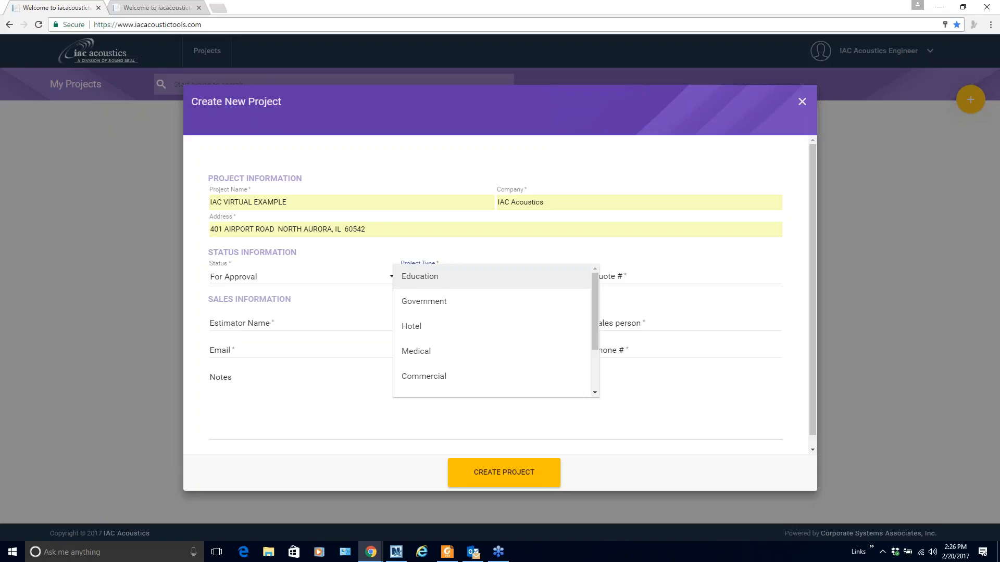
pyautogui.scroll(-2, 472, 328)
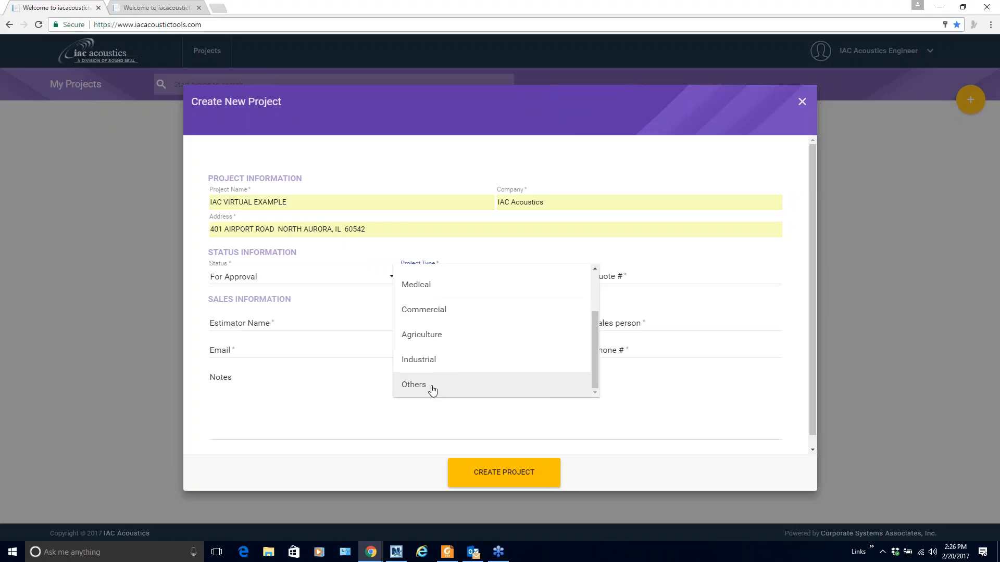
pyautogui.scroll(2, 432, 388)
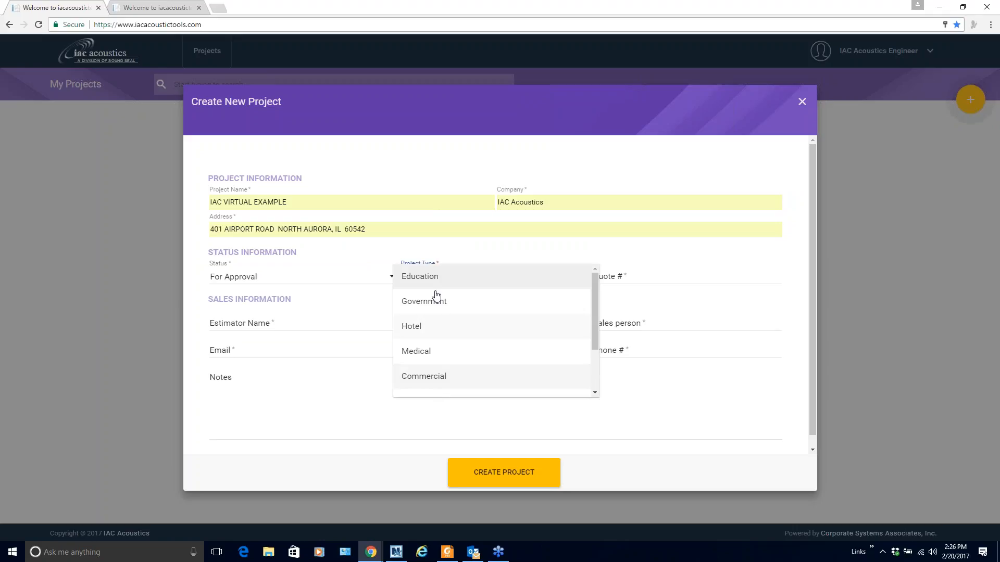
pyautogui.click(431, 279)
# Enter quote number 7777777 and fill the estimator, project manager and sales person names
pyautogui.click(616, 276)
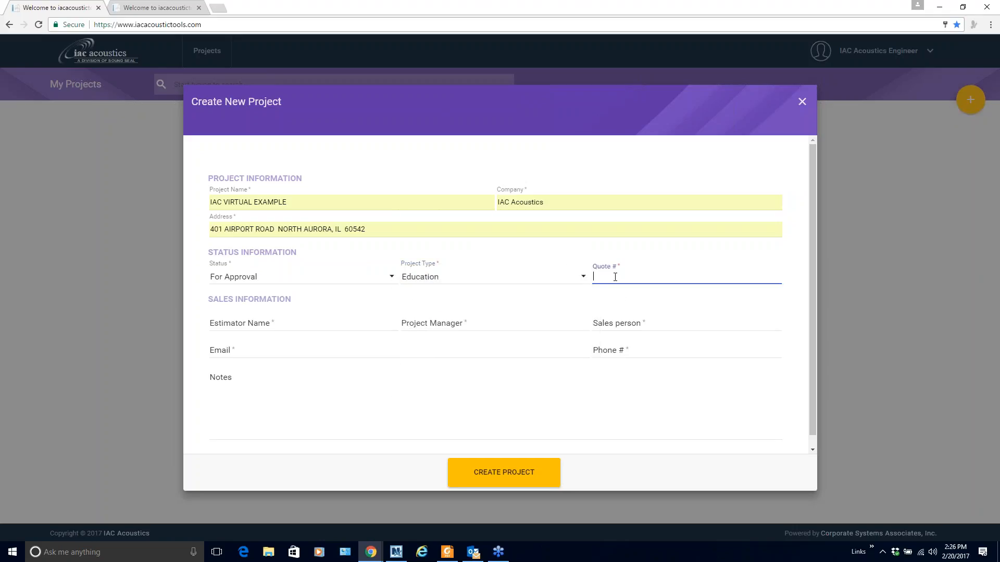
pyautogui.write('7')
pyautogui.click(614, 292)
pyautogui.click(249, 322)
pyautogui.write('Darren')
pyautogui.click(249, 338)
pyautogui.click(427, 323)
pyautogui.write('D')
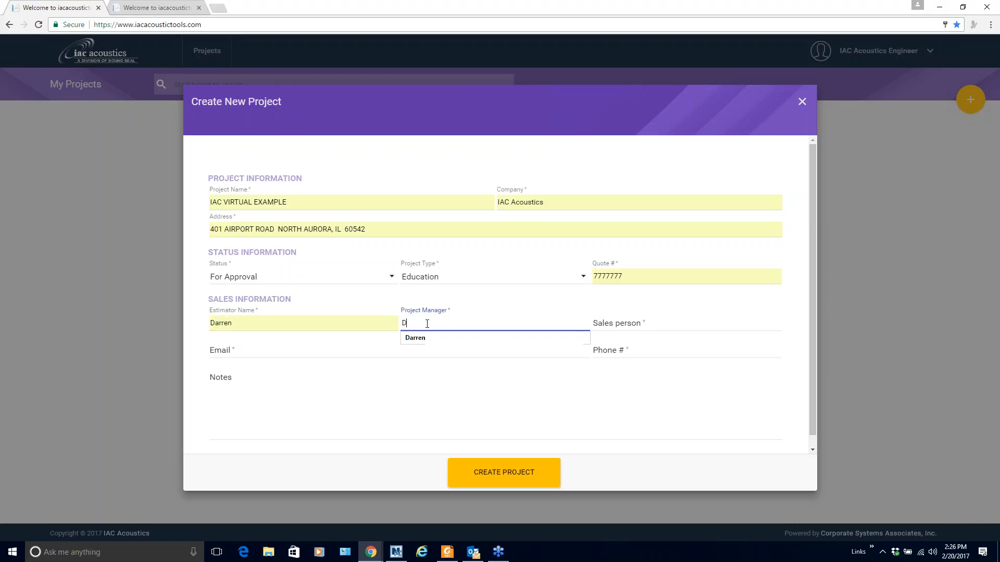
pyautogui.click(440, 339)
pyautogui.click(634, 326)
pyautogui.write('Darren')
pyautogui.click(626, 339)
# Add the contact e-mail, phone number and notes 'NOTES', then create the project
pyautogui.click(257, 351)
pyautogui.write('D')
pyautogui.click(257, 379)
pyautogui.click(621, 345)
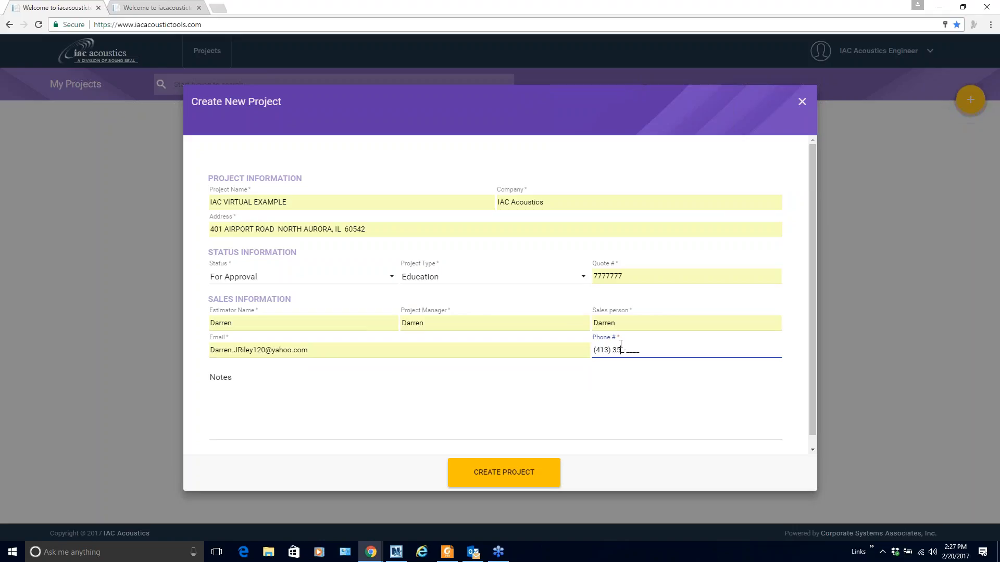
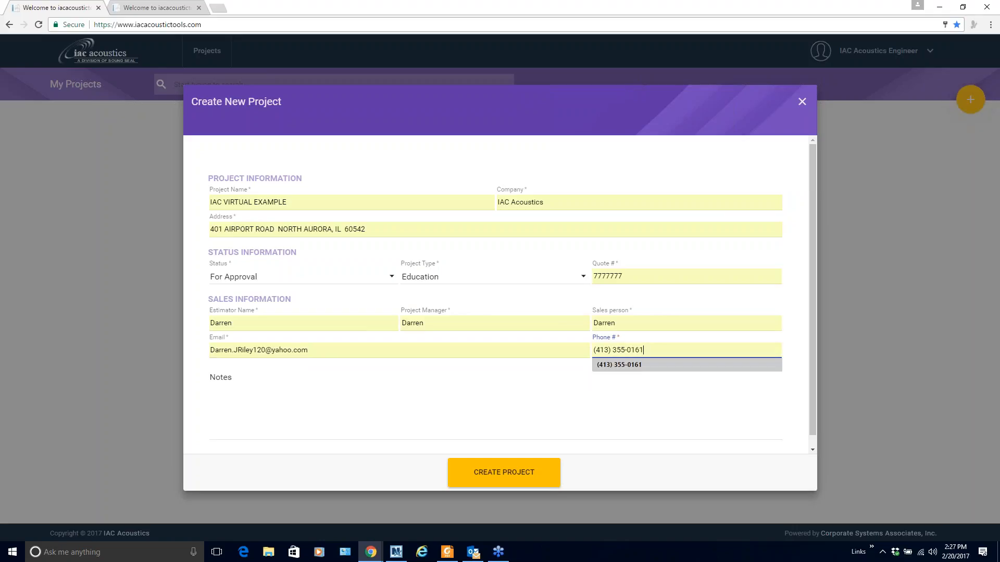
pyautogui.click(334, 384)
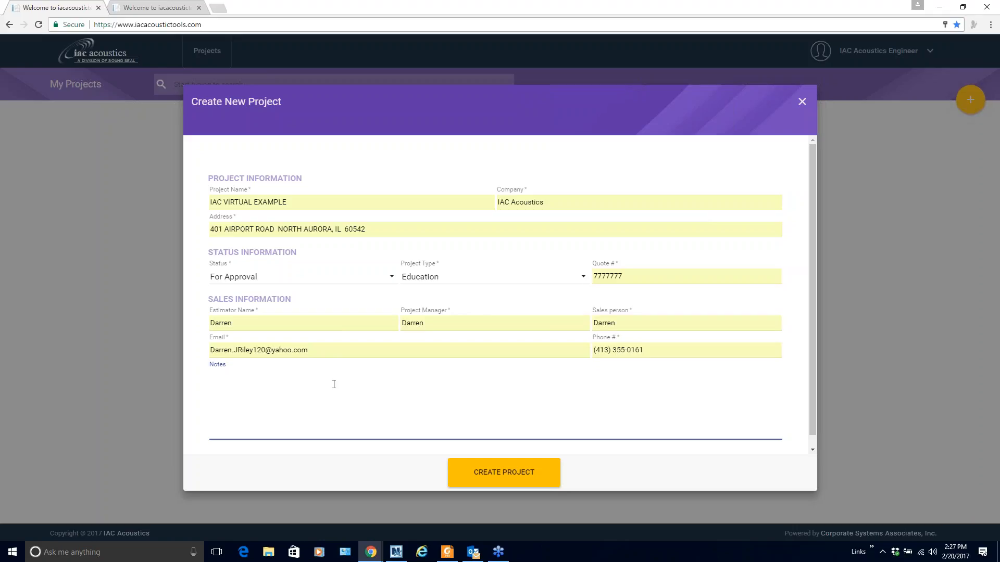
pyautogui.write('NOTES')
pyautogui.click(500, 479)
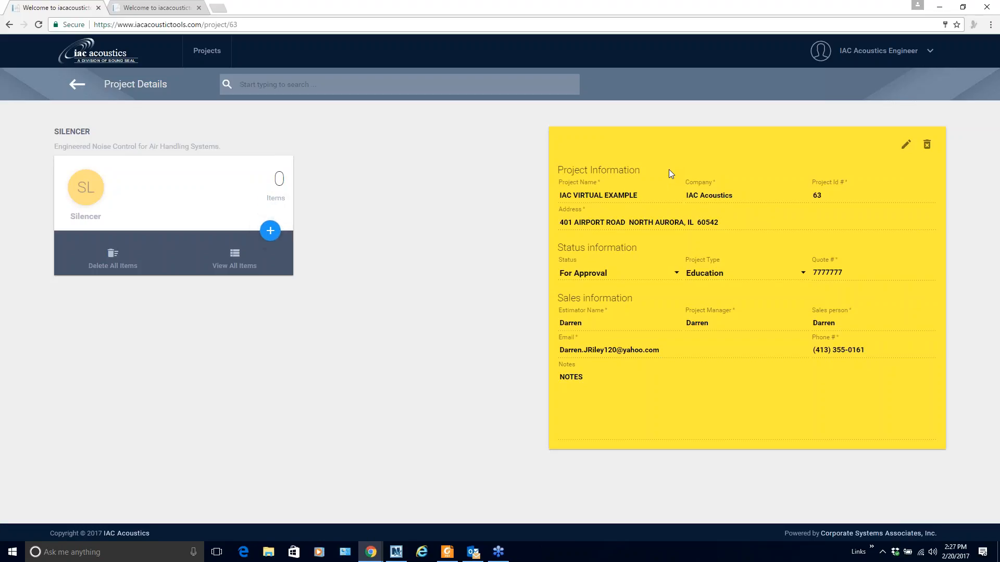
# Change the project type to Commercial, save it, and begin a new silencer quotation
pyautogui.click(905, 147)
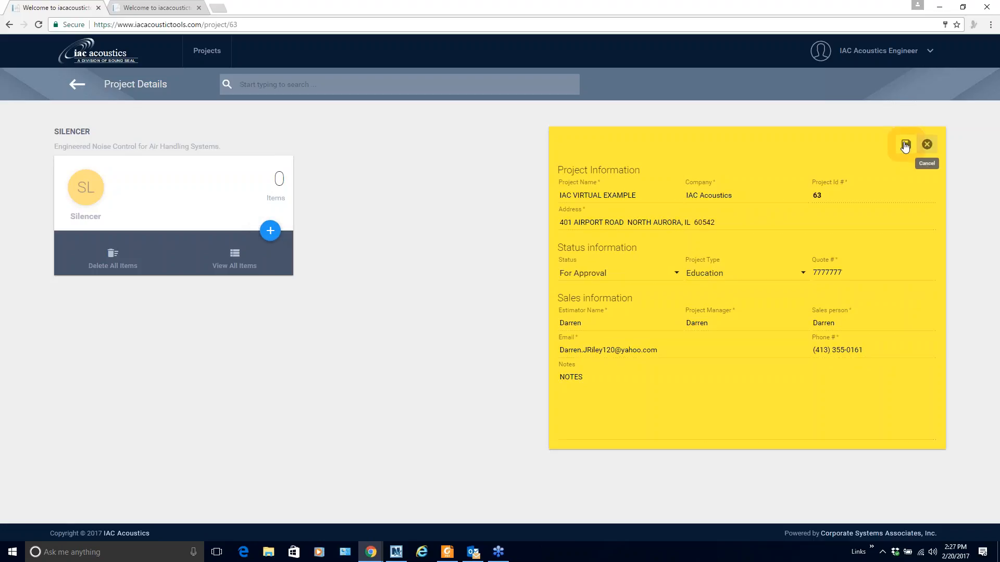
pyautogui.click(736, 276)
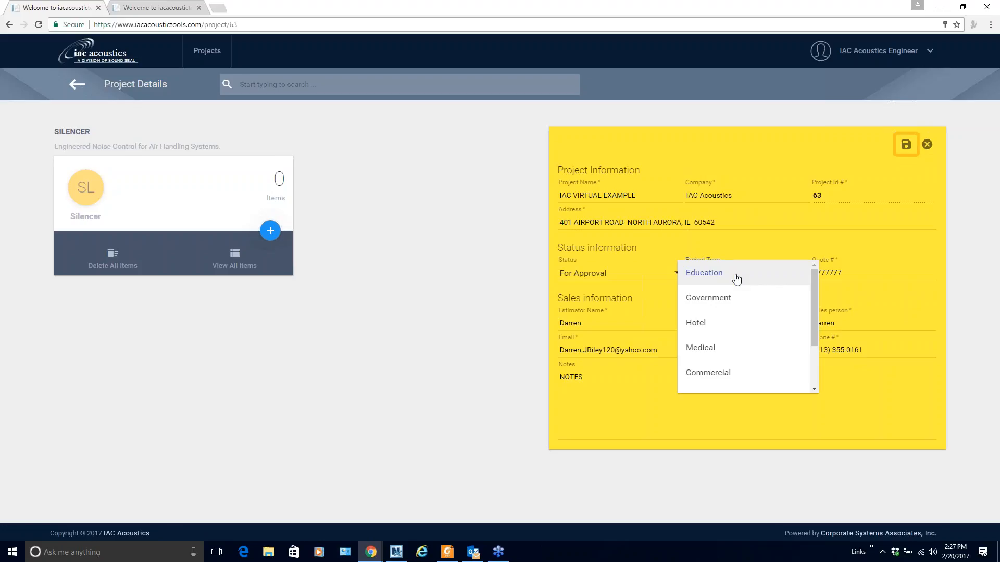
pyautogui.click(732, 375)
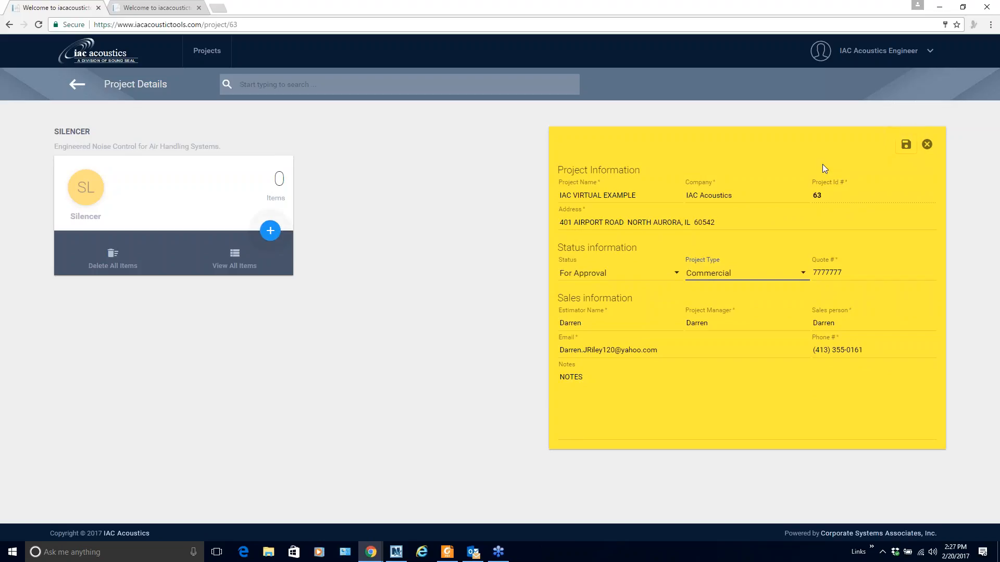
pyautogui.click(906, 146)
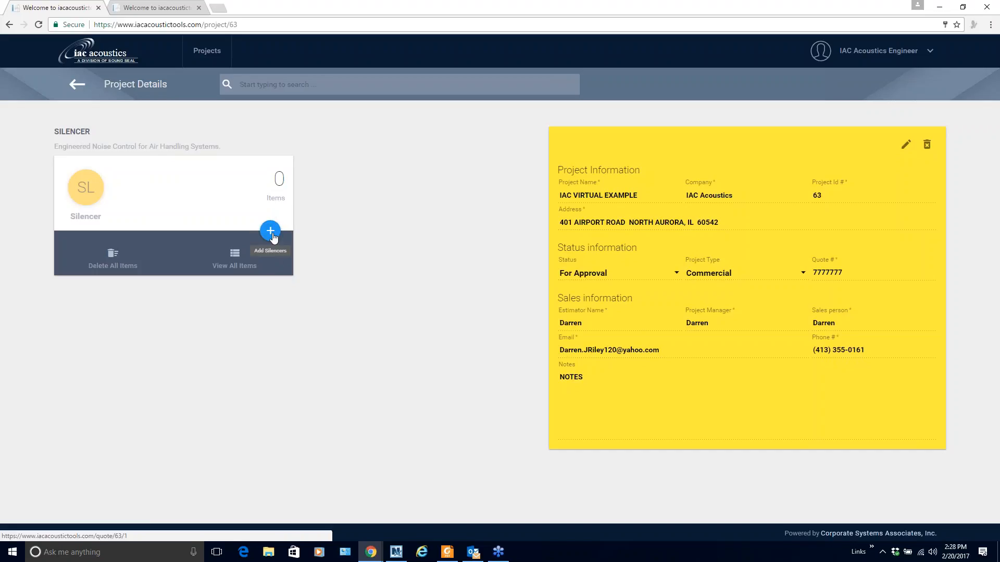
pyautogui.click(271, 231)
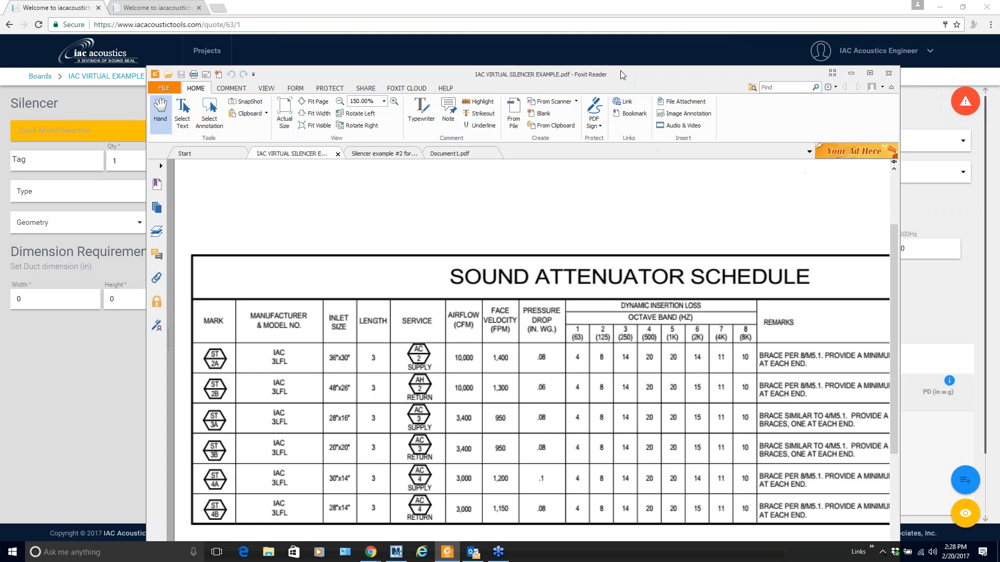
# Bring Foxit Reader with IAC VIRTUAL SILENCER EXAMPLE.pdf into view, maximized
pyautogui.moveTo(620, 70); pyautogui.dragTo(633, 30)
pyautogui.click(846, 23)
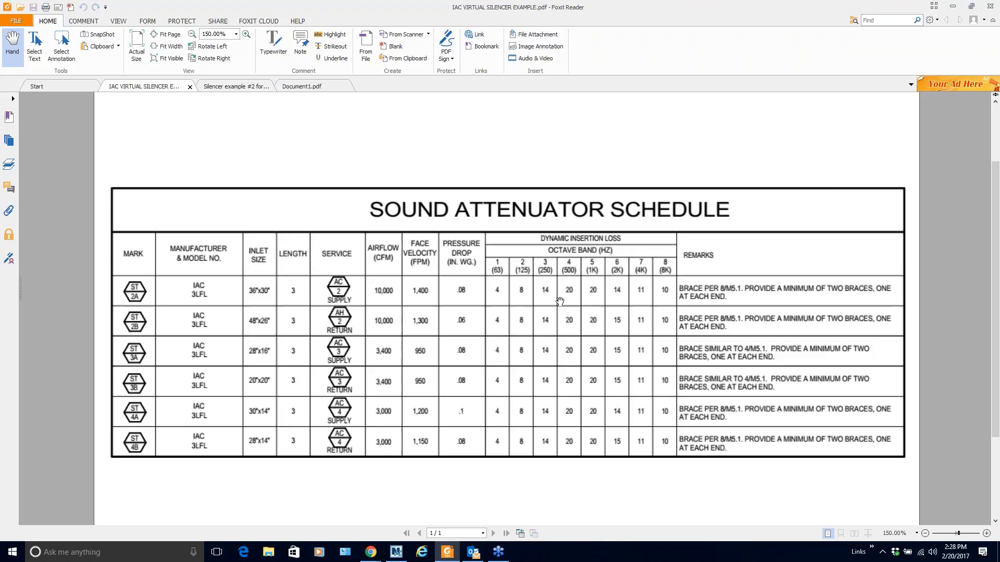
# Restore and minimize Foxit Reader to return to the silencer quotation form
pyautogui.click(972, 7)
pyautogui.click(911, 5)
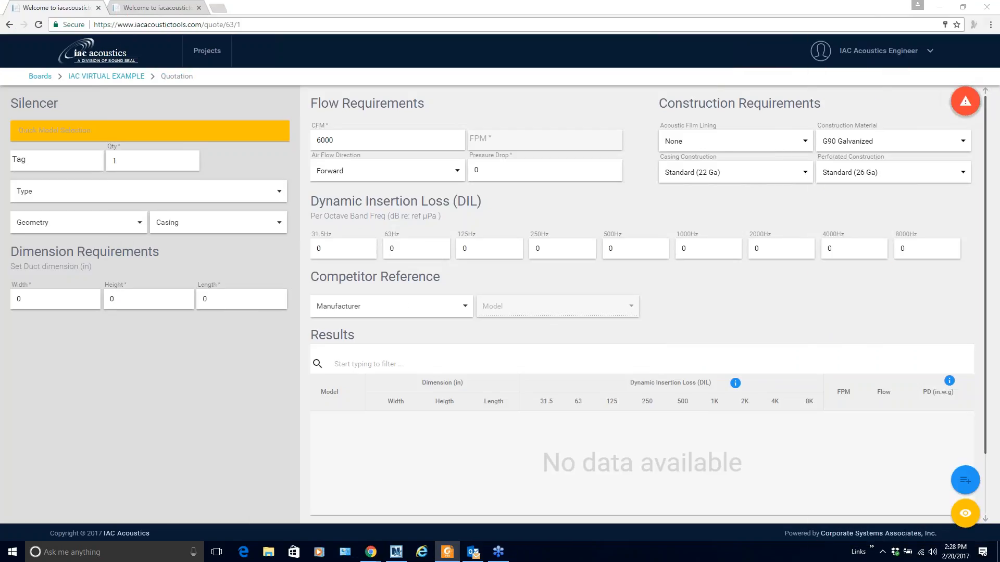
# Tag the silencer SA-1 and choose the LFL model
pyautogui.click(41, 161)
pyautogui.write('SA-1')
pyautogui.press('Tab')
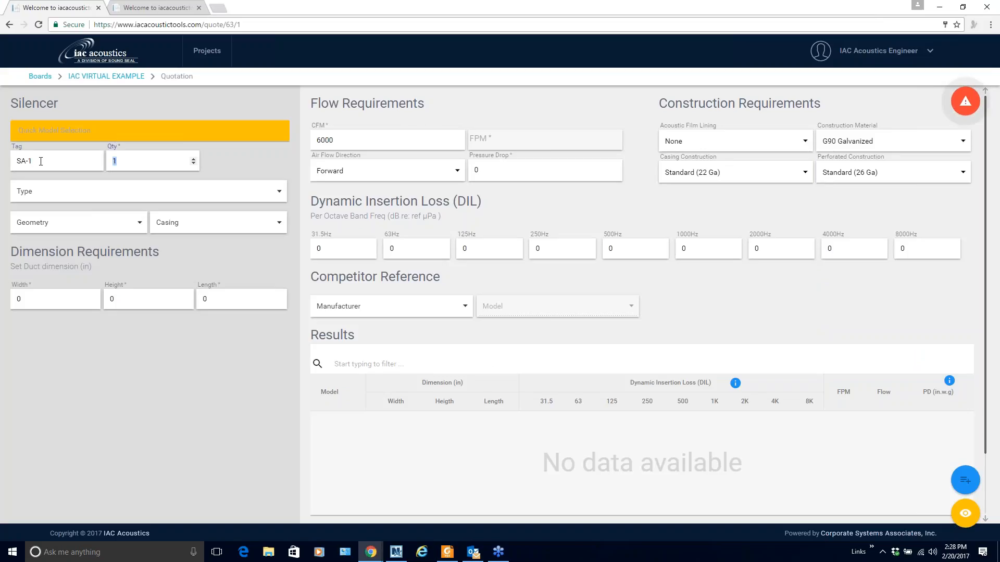
pyautogui.click(56, 129)
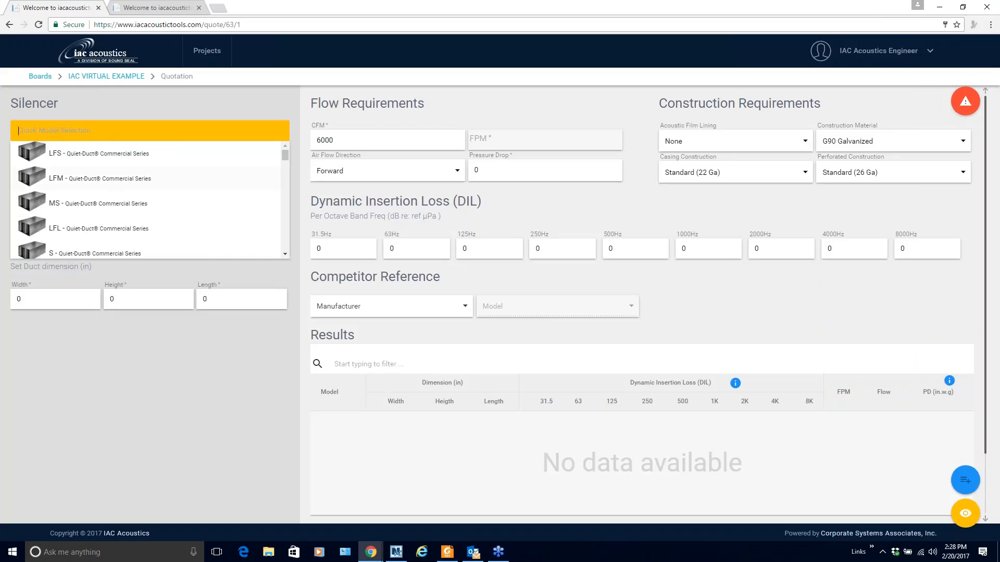
pyautogui.click(74, 234)
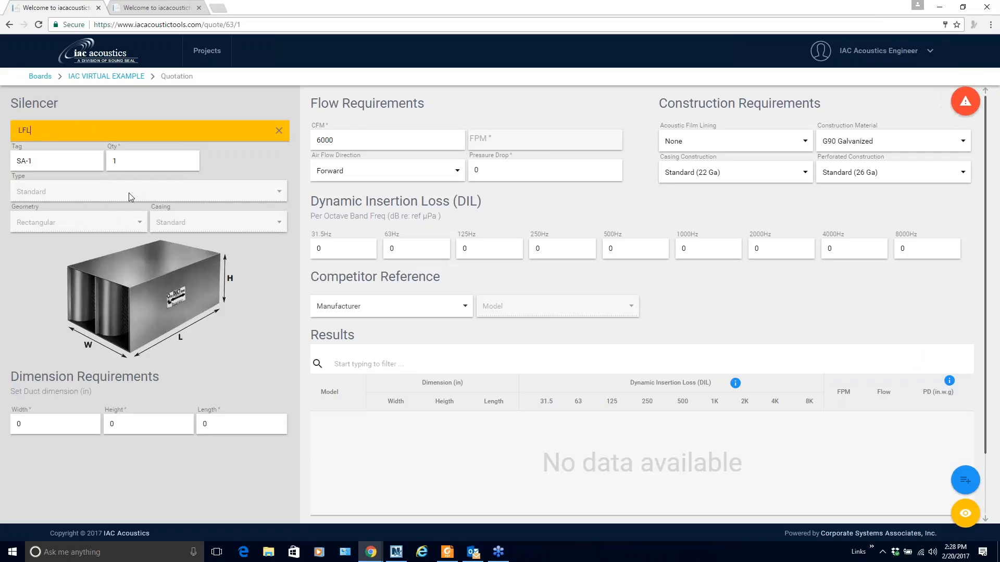
# Enter a 36×30×36 in duct, 10000 CFM and .06 pressure drop, then search for matches
pyautogui.doubleClick(45, 425)
pyautogui.write('36')
pyautogui.press('Tab')
pyautogui.write('30')
pyautogui.press('Tab')
pyautogui.write('36')
pyautogui.press('Tab')
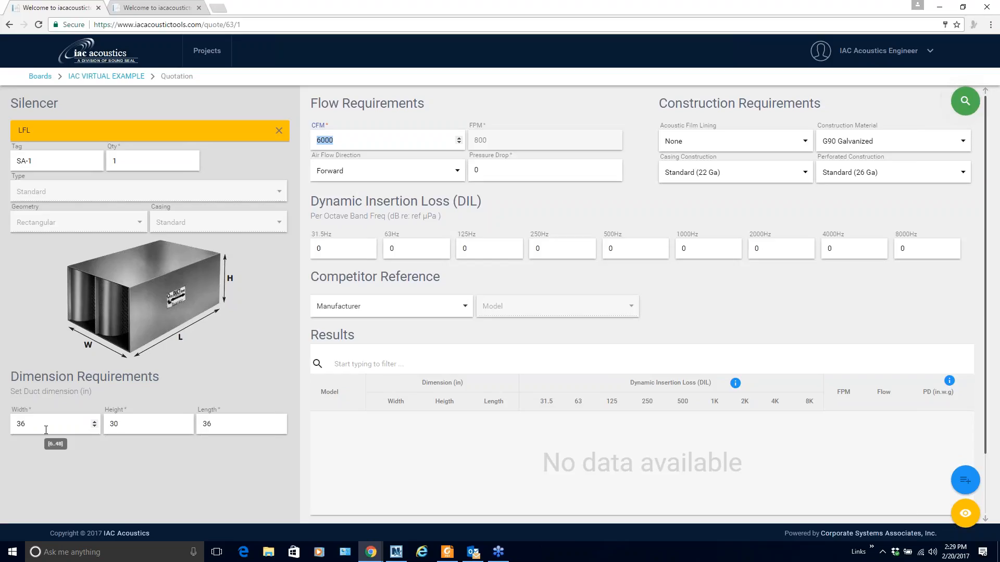
pyautogui.write('10000')
pyautogui.press('Tab')
pyautogui.write('.06')
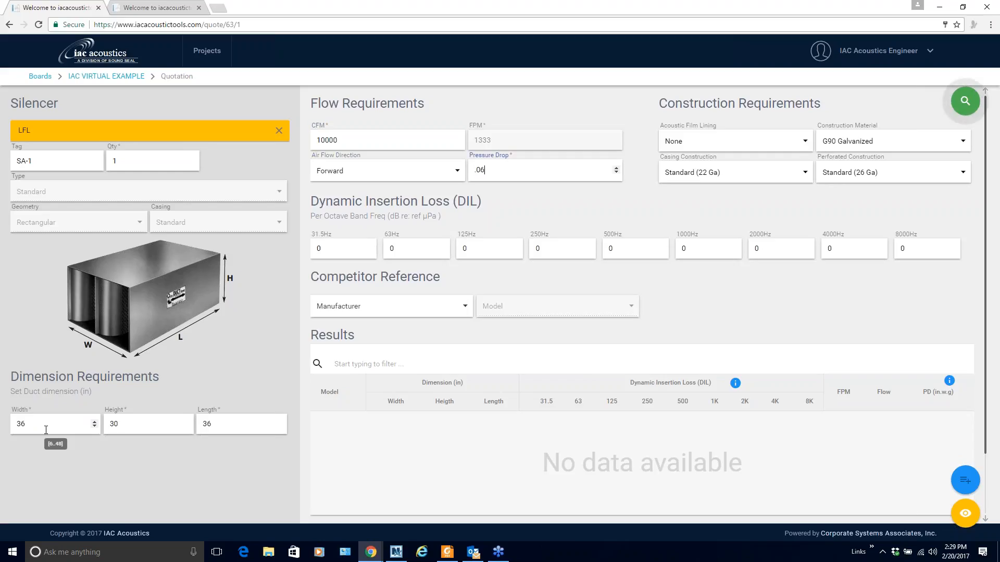
pyautogui.click(965, 102)
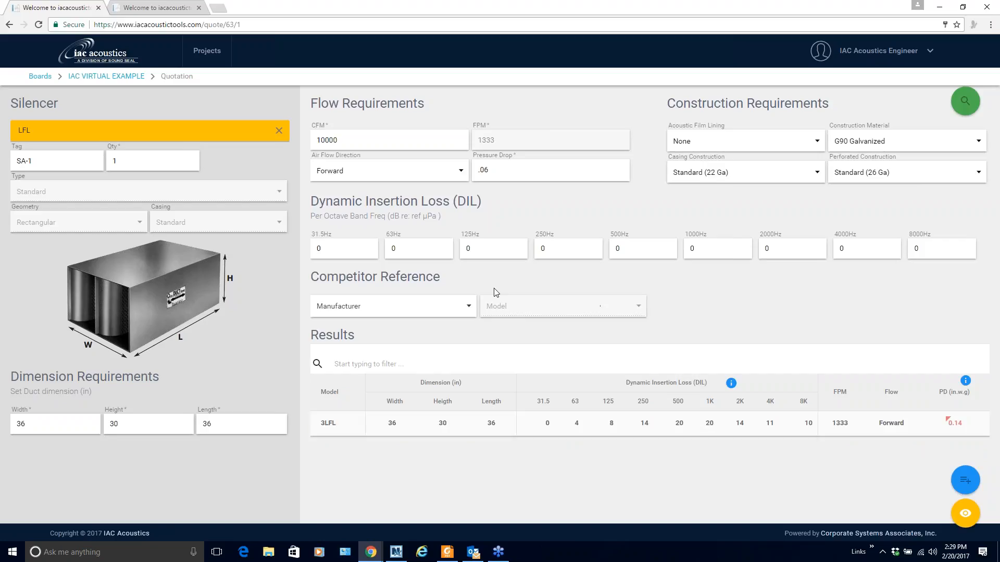
# Fill SA-1's octave-band DIL targets with 4, 8, 14, 20, 20, 14, 11 and 10 dB
pyautogui.click(394, 249)
pyautogui.write('4')
pyautogui.press('Tab')
pyautogui.write('8')
pyautogui.press('Tab')
pyautogui.write('14')
pyautogui.press('Tab')
pyautogui.write('20')
pyautogui.press('Tab')
pyautogui.write('20')
pyautogui.press('Tab')
pyautogui.write('14')
pyautogui.press('Tab')
pyautogui.write('11')
pyautogui.press('Tab')
pyautogui.write('10')
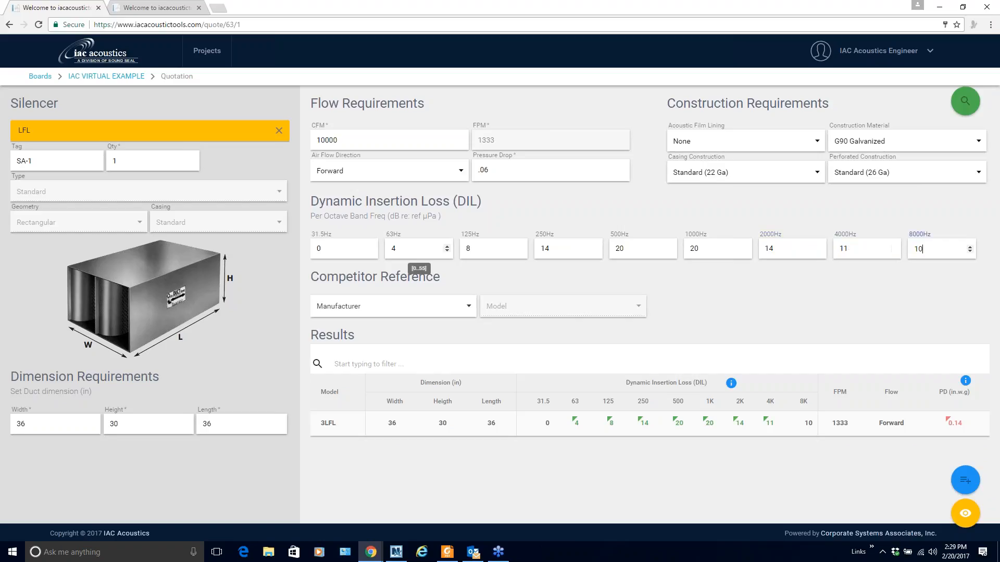
pyautogui.click(758, 300)
pyautogui.click(581, 432)
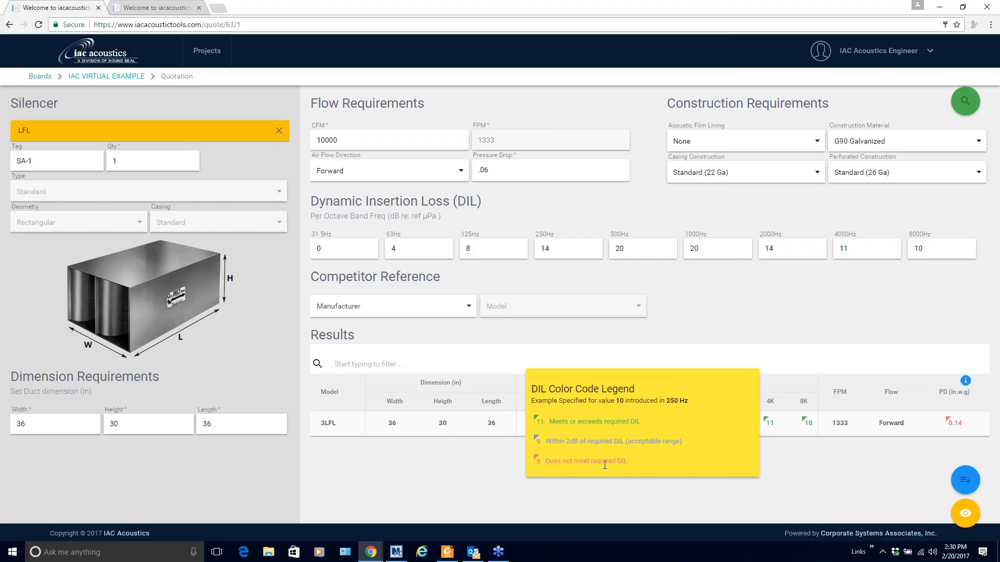
# Check the DIL and pressure drop legends, then add the 3LFL result to the quote
pyautogui.click(696, 319)
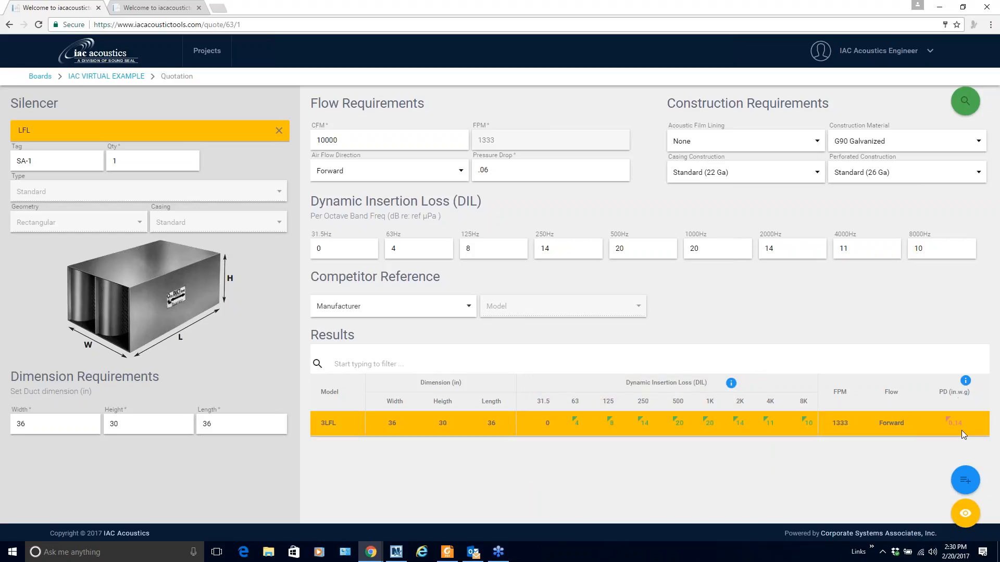
pyautogui.click(965, 381)
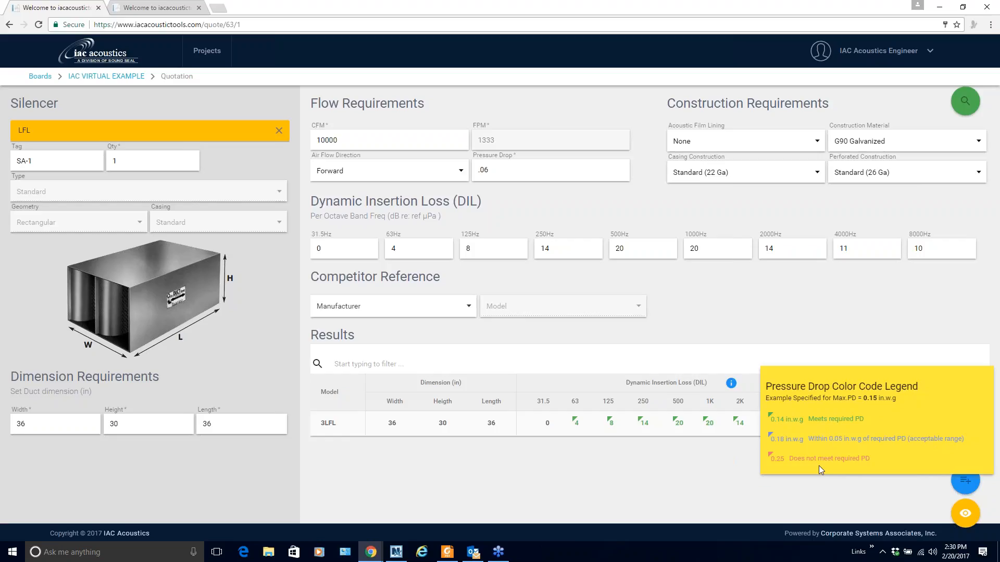
pyautogui.click(850, 314)
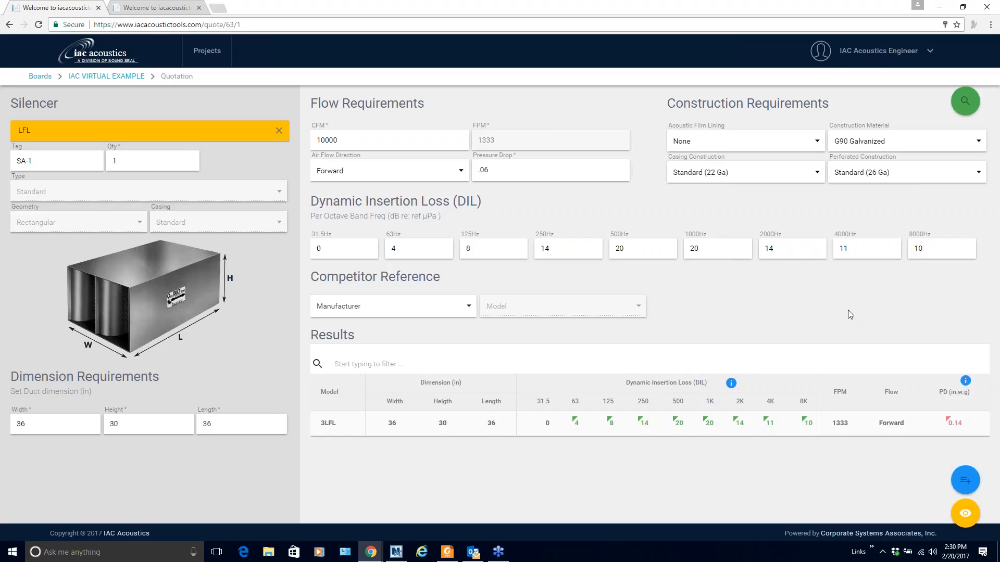
pyautogui.click(658, 430)
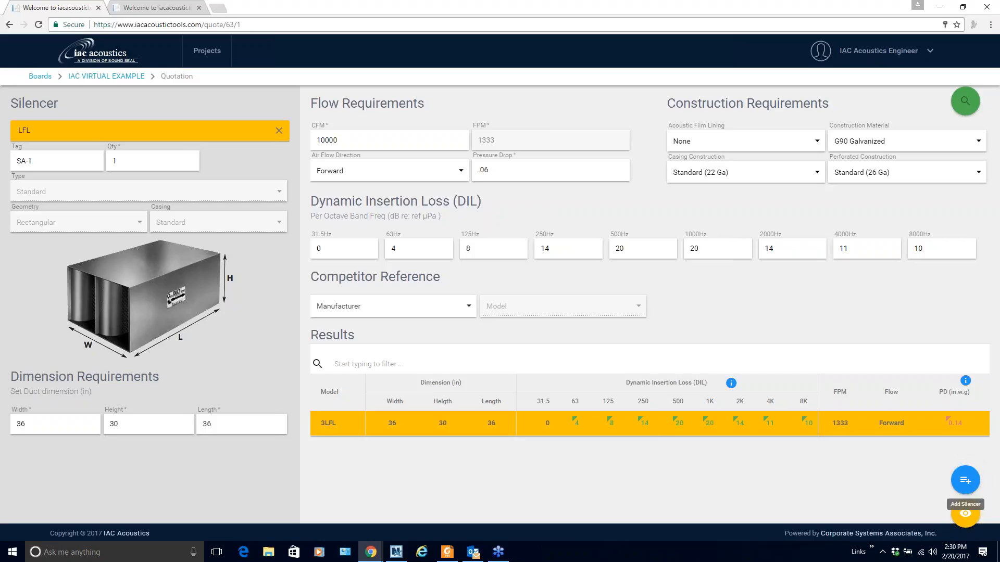
pyautogui.click(965, 480)
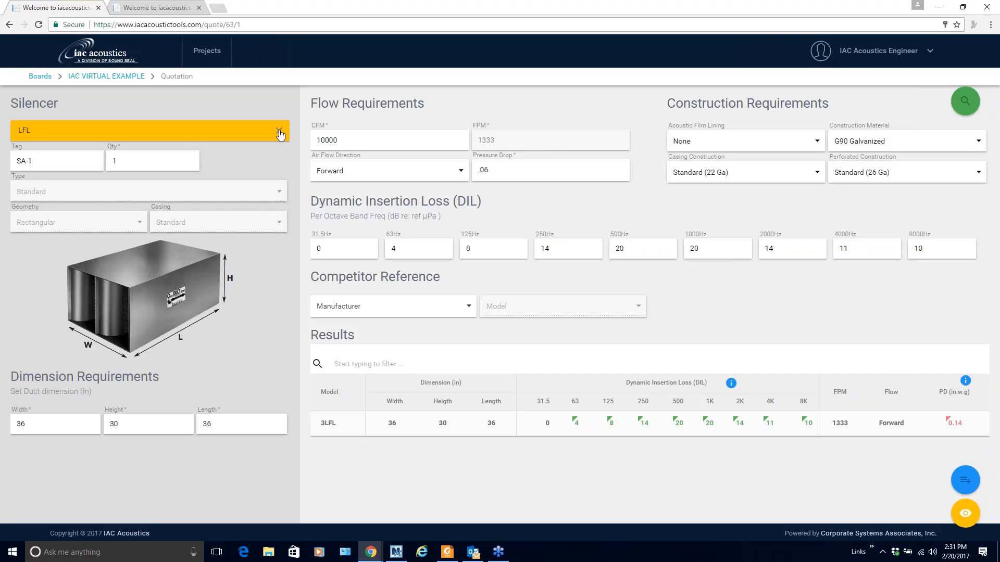
# Clear the LFL quick model selection and bring the SA-1 to SA-5 schedule PDF over the form
pyautogui.click(280, 134)
pyautogui.click(208, 105)
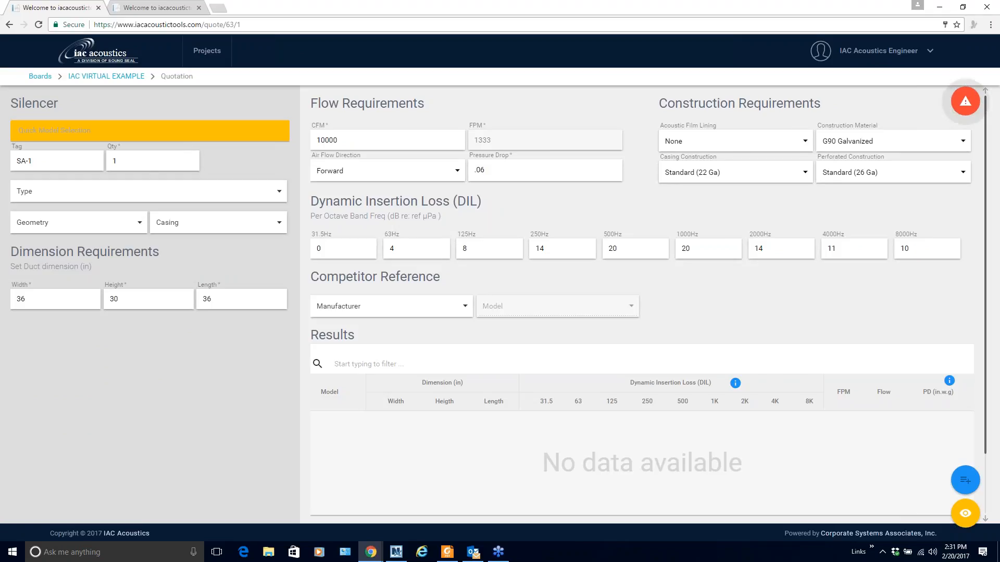
pyautogui.hotkey('alt', 'Tab')
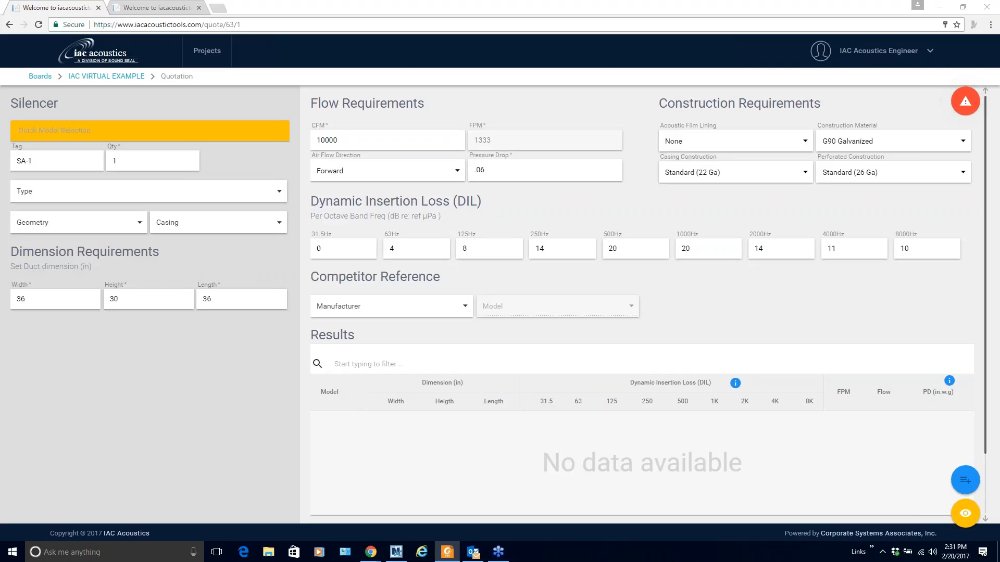
pyautogui.moveTo(999, 33); pyautogui.dragTo(445, 28)
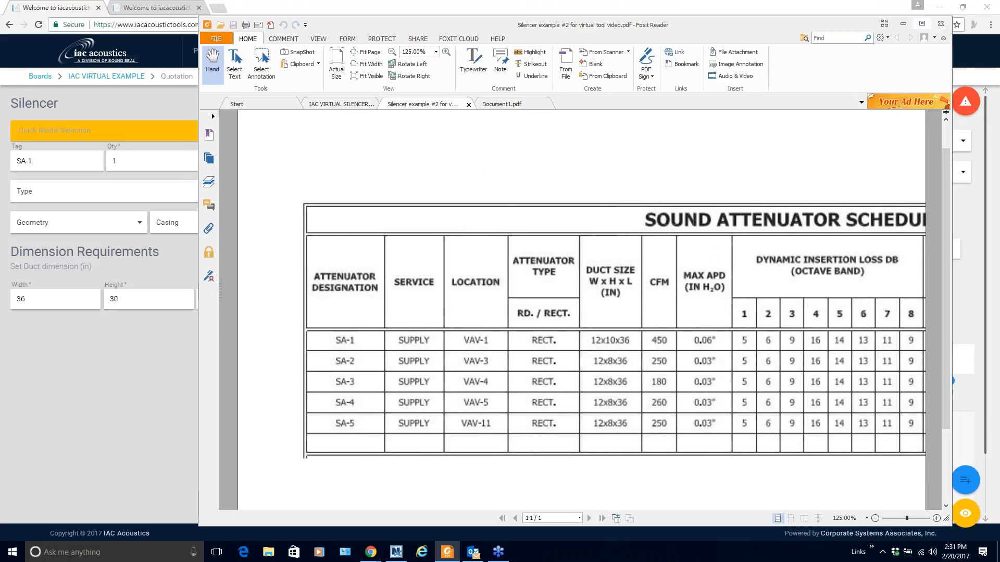
# Maximize the sound attenuator schedule in Foxit Reader to read it, then move the window aside
pyautogui.click(922, 23)
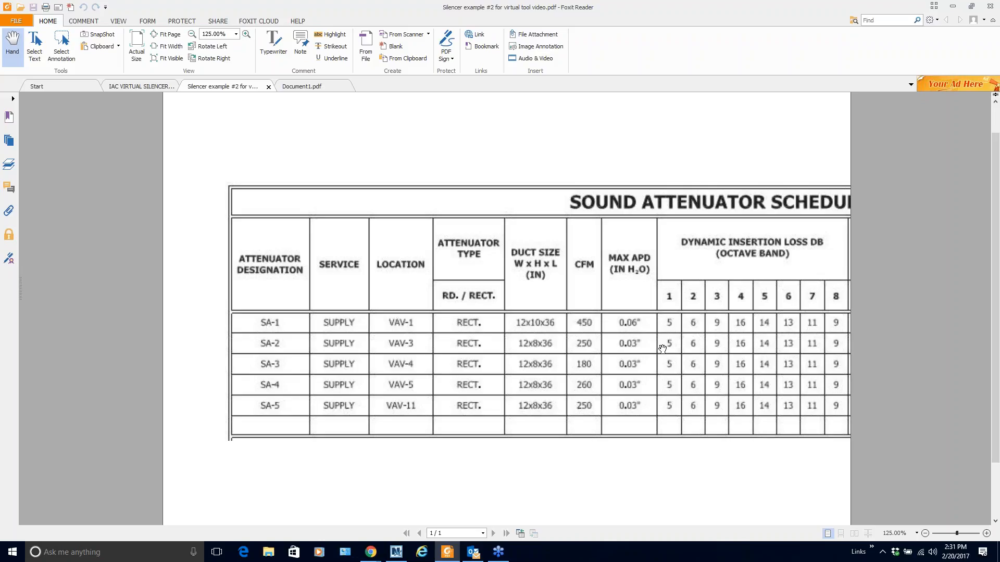
pyautogui.click(973, 9)
pyautogui.moveTo(697, 29); pyautogui.dragTo(999, 57)
pyautogui.click(45, 159)
# Retag the silencer SA-2 and make it a Standard type with Rectangular geometry and Standard casing
pyautogui.press('BackSpace')
pyautogui.write('2')
pyautogui.press('Tab')
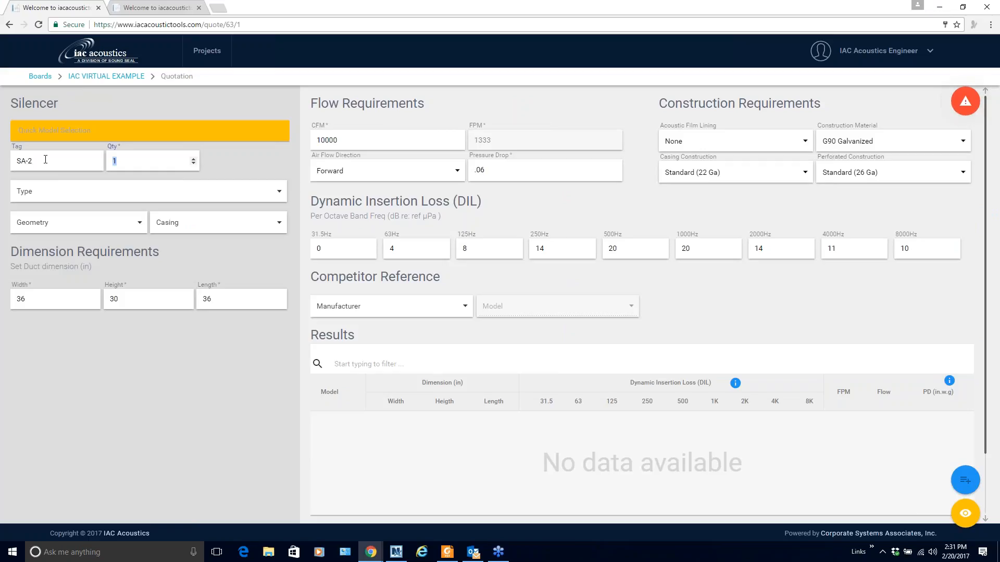
pyautogui.click(76, 198)
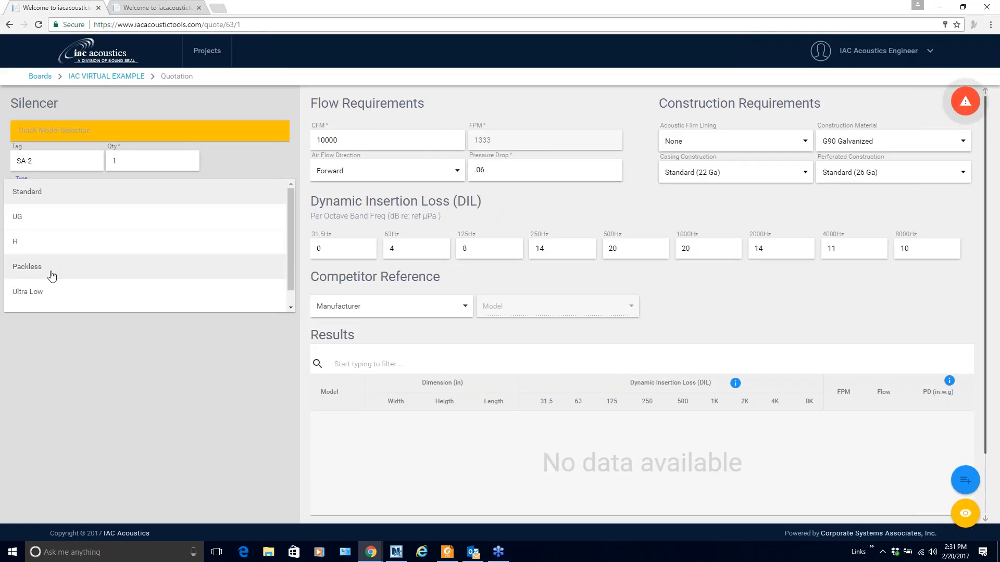
pyautogui.scroll(-1, 33, 307)
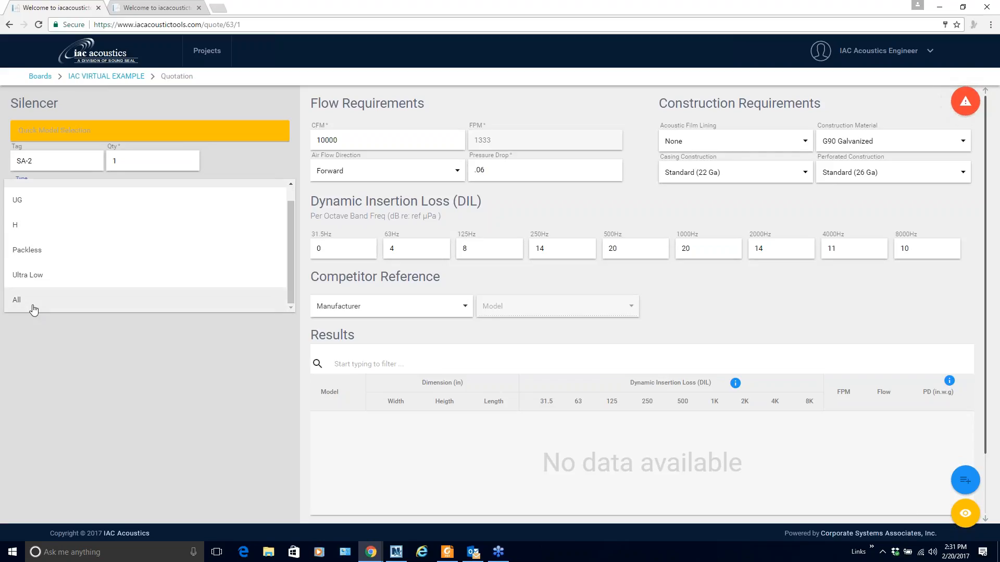
pyautogui.scroll(1, 34, 308)
pyautogui.click(54, 197)
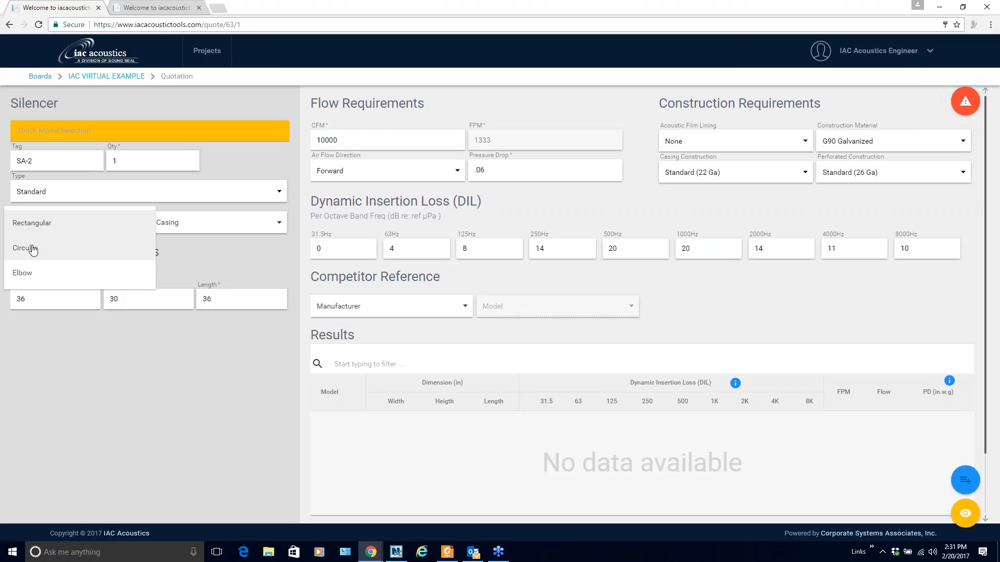
pyautogui.click(56, 222)
pyautogui.click(198, 224)
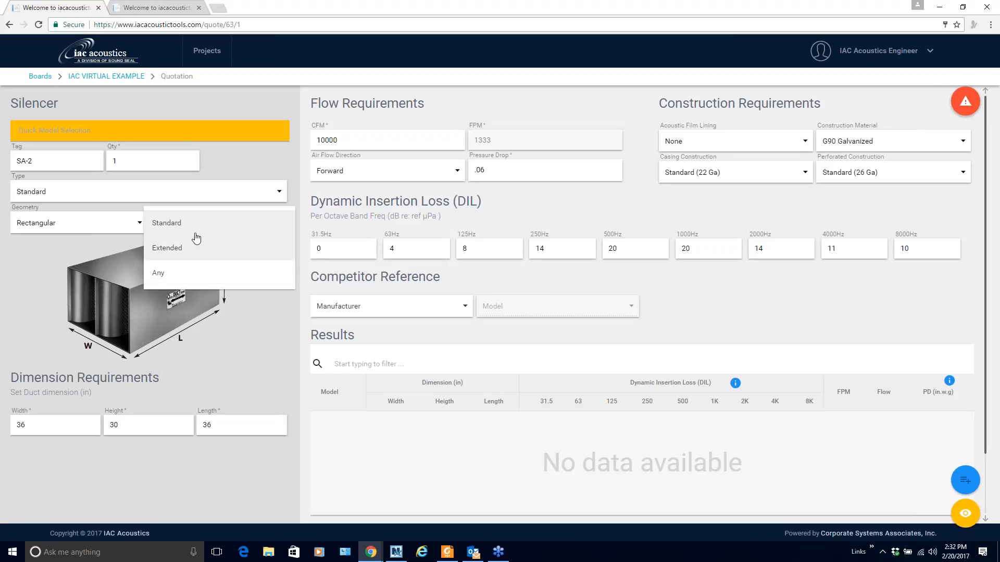
pyautogui.click(172, 223)
# Enter a 12 × 8 in duct, 250 CFM airflow and a .03 pressure drop
pyautogui.doubleClick(28, 426)
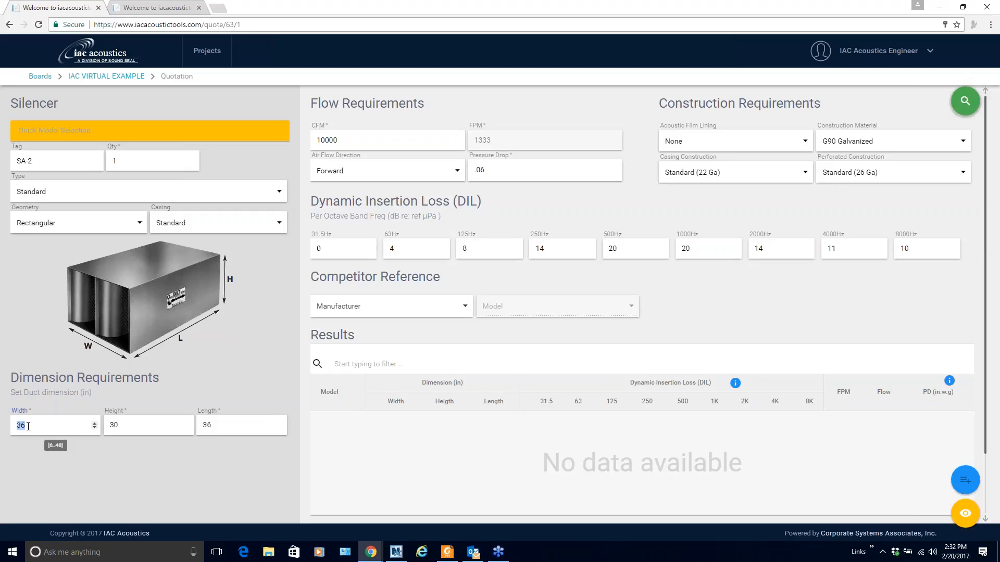
pyautogui.write('12')
pyautogui.press('Tab')
pyautogui.write('8')
pyautogui.press('Tab')
pyautogui.press('Tab')
pyautogui.press('Tab')
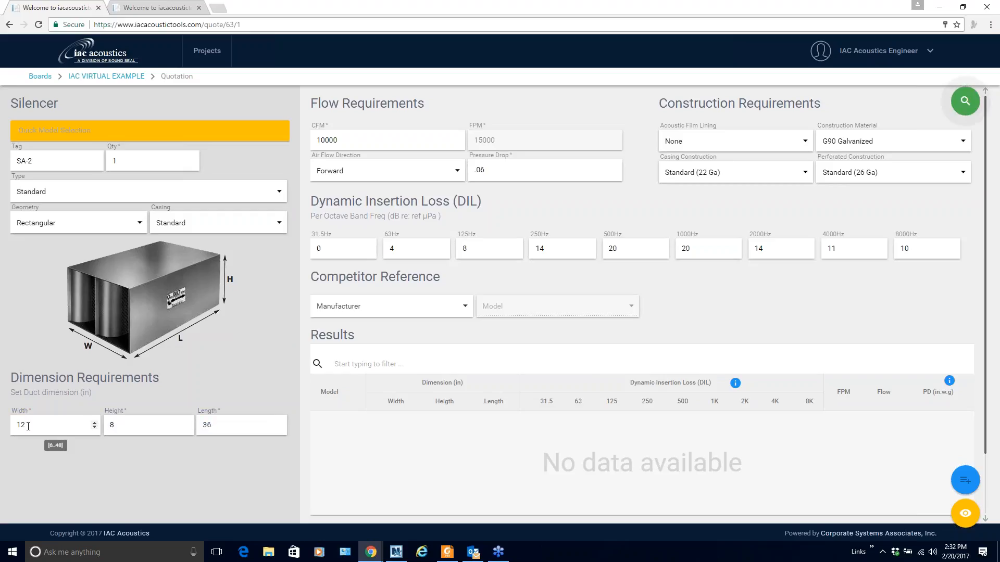
pyautogui.write('250')
pyautogui.press('Tab')
pyautogui.press('Tab')
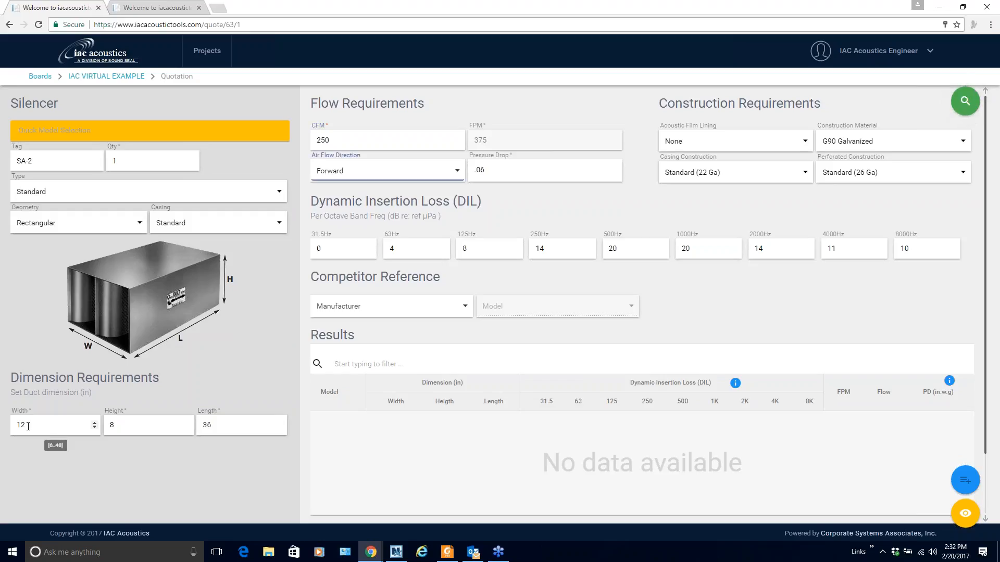
pyautogui.write('.03')
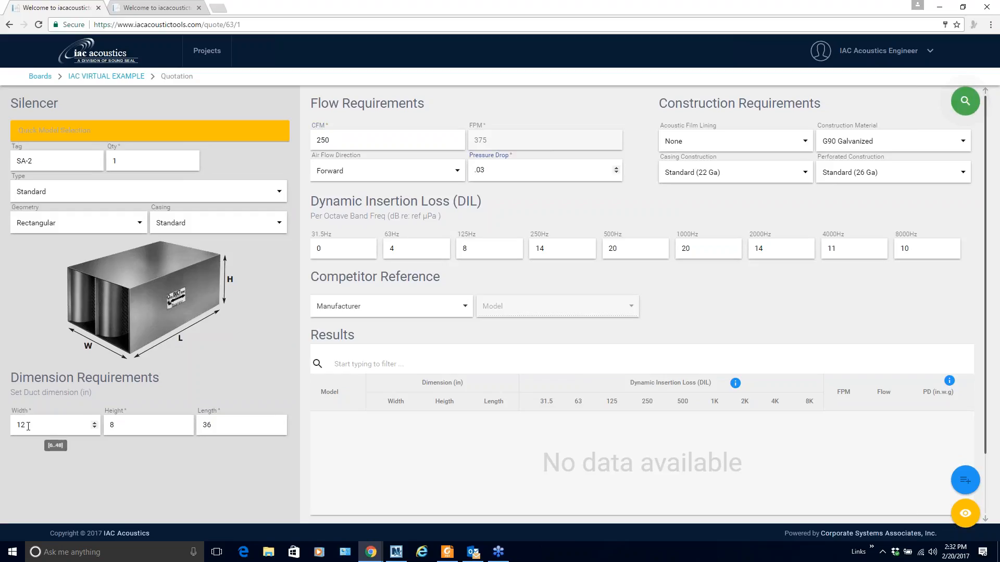
pyautogui.doubleClick(405, 248)
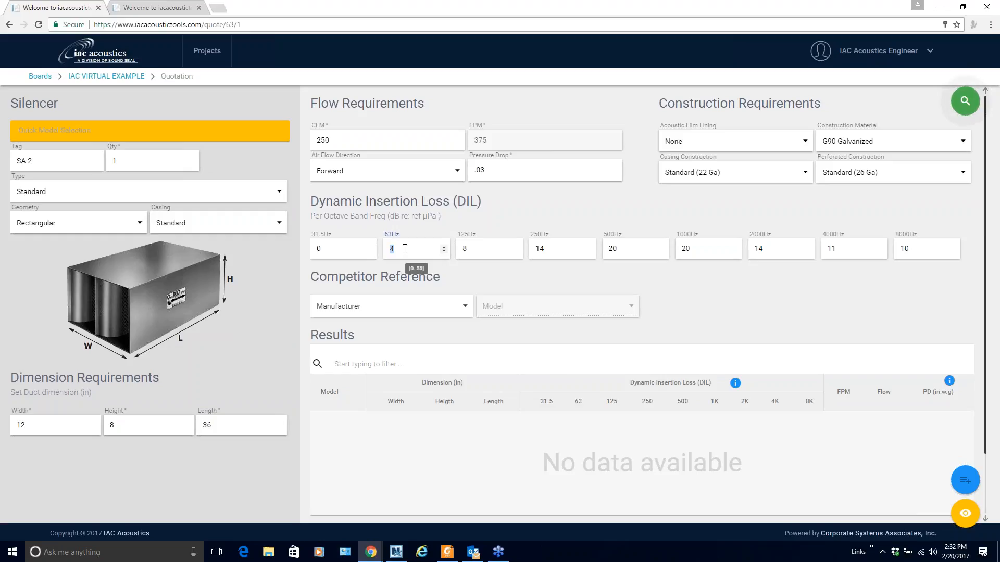
# Set all the insertion loss bands to 0
pyautogui.write('0\t0\t0\t0\t0')
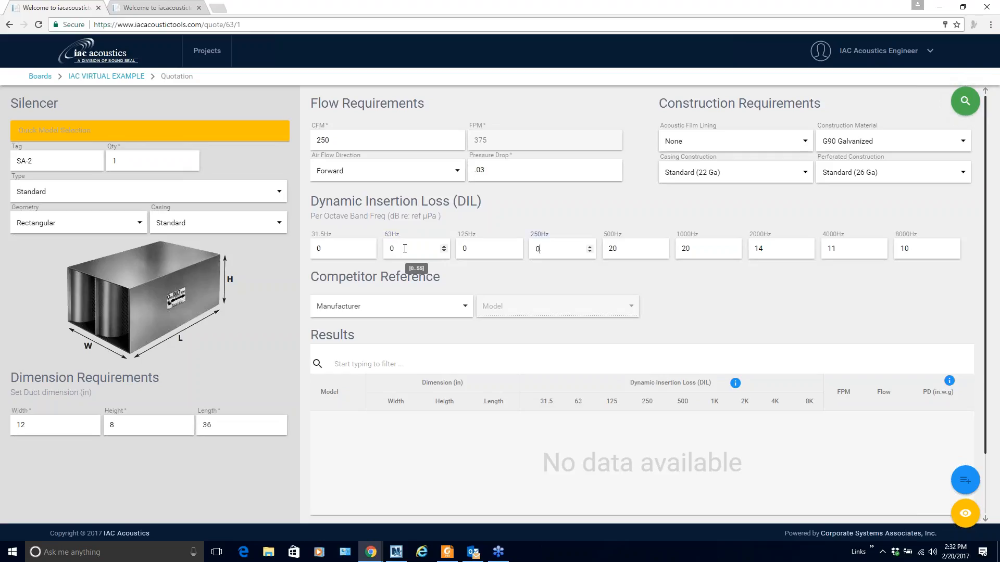
pyautogui.press('Tab')
pyautogui.write('0')
pyautogui.press('Tab')
pyautogui.write('0')
pyautogui.press('Tab')
pyautogui.write('0')
pyautogui.press('Tab')
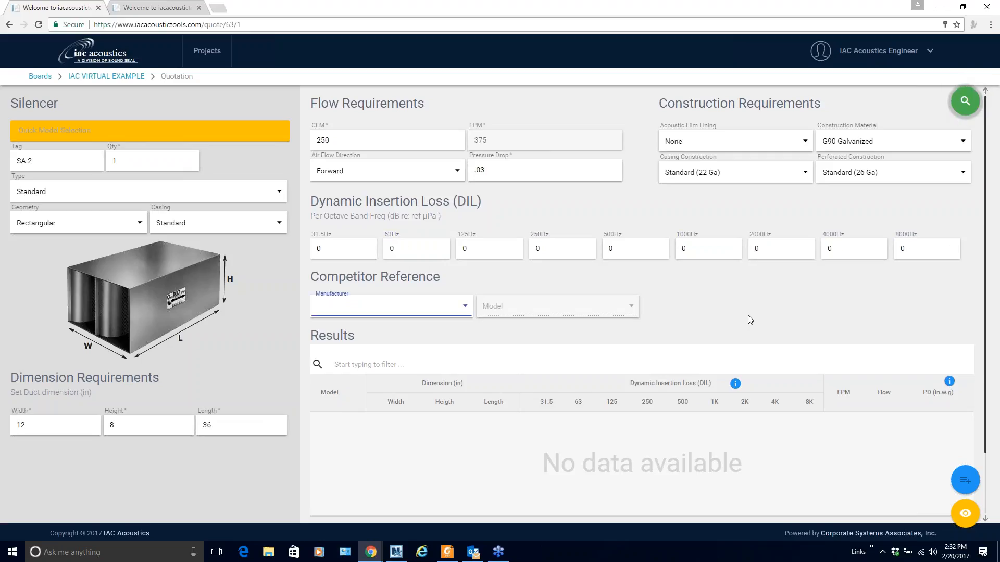
# Search for silencers matching SA-2 and select the 3MS model in the results
pyautogui.click(965, 101)
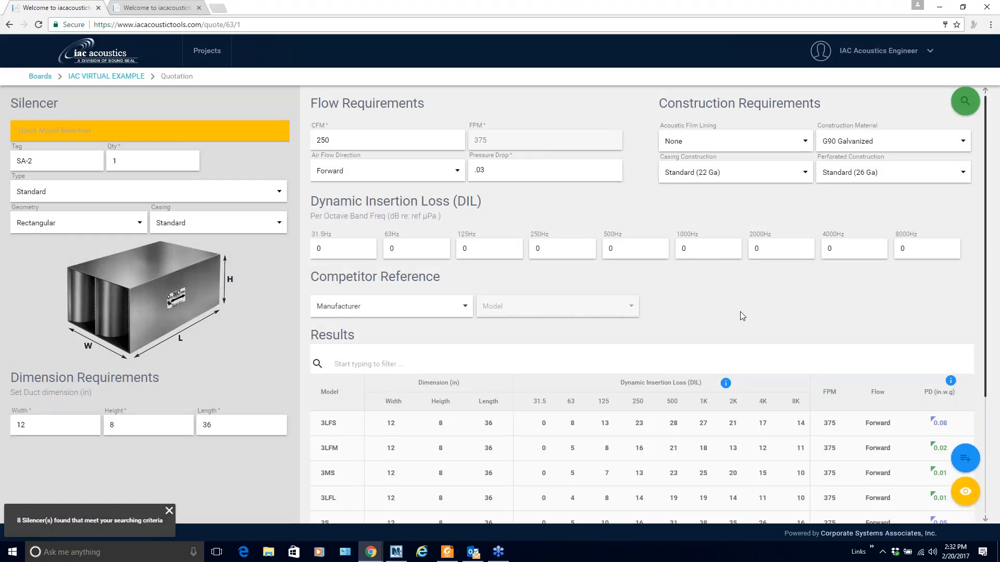
pyautogui.scroll(-2, 742, 315)
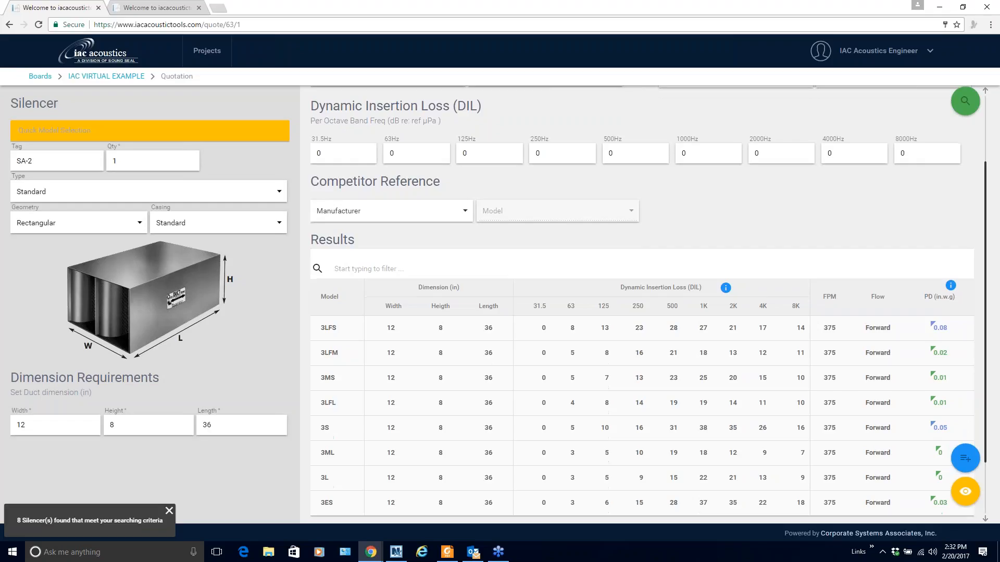
pyautogui.scroll(-2, 648, 303)
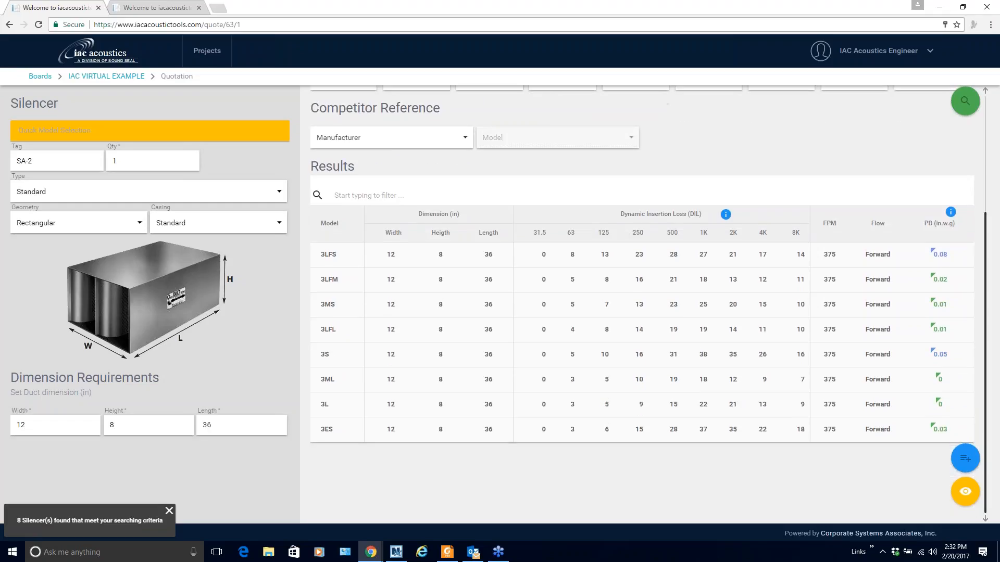
pyautogui.click(641, 304)
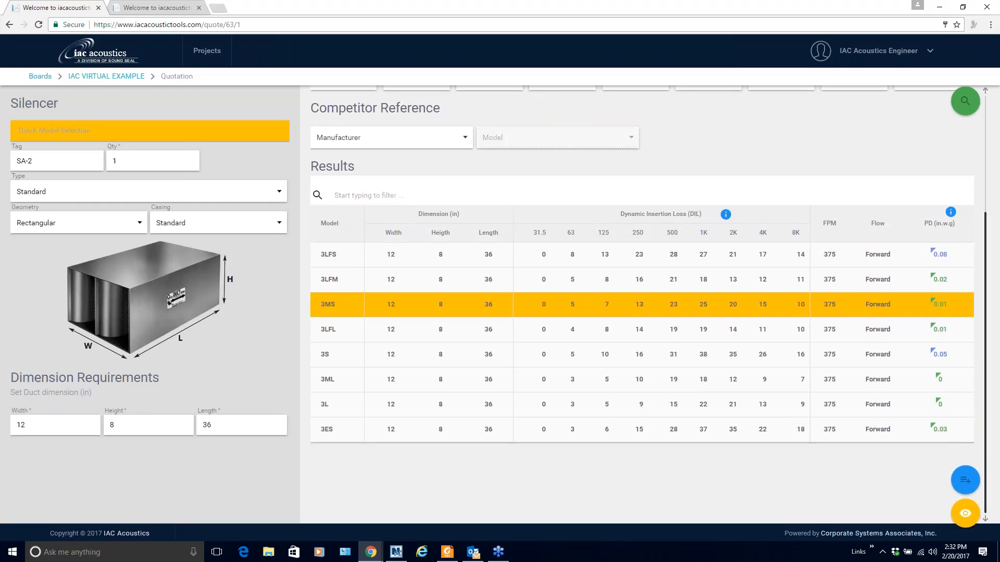
pyautogui.scroll(2, 641, 304)
pyautogui.scroll(2, 391, 150)
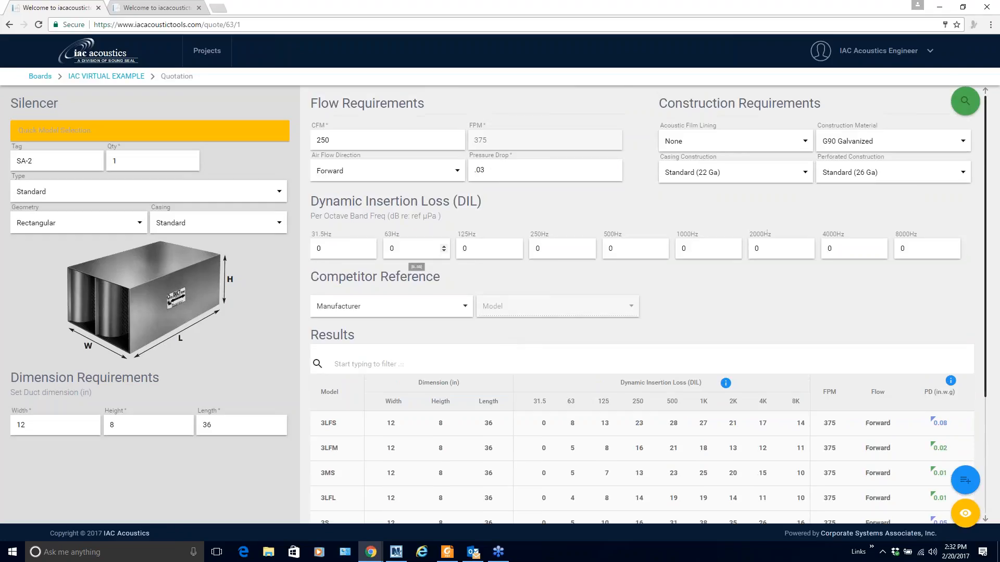
# Enter insertion loss targets 5, 6, 9, 16, 14, 13, 11, 9 dB and check 3MS meets them
pyautogui.doubleClick(399, 254)
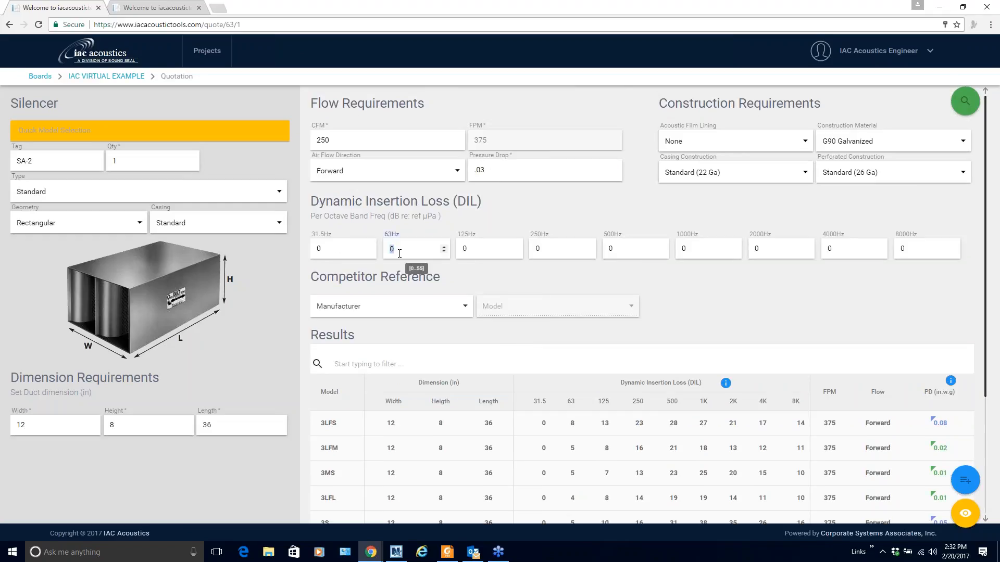
pyautogui.write('5')
pyautogui.press('Tab')
pyautogui.write('6')
pyautogui.press('Tab')
pyautogui.write('9')
pyautogui.press('Tab')
pyautogui.write('16')
pyautogui.press('Tab')
pyautogui.write('14')
pyautogui.press('Tab')
pyautogui.write('13')
pyautogui.press('Tab')
pyautogui.write('11')
pyautogui.press('Tab')
pyautogui.write('9')
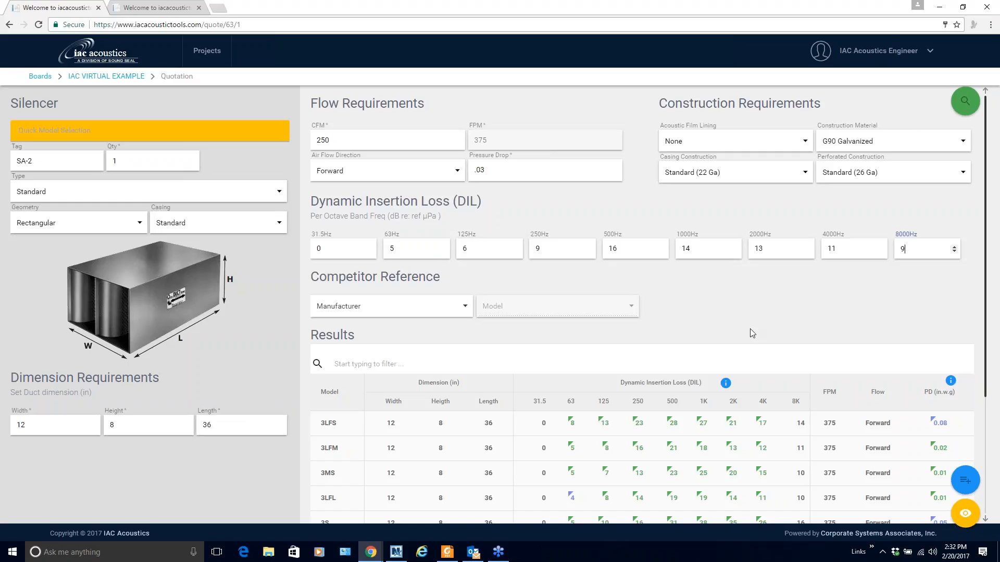
pyautogui.scroll(-2, 750, 329)
pyautogui.scroll(-2, 750, 331)
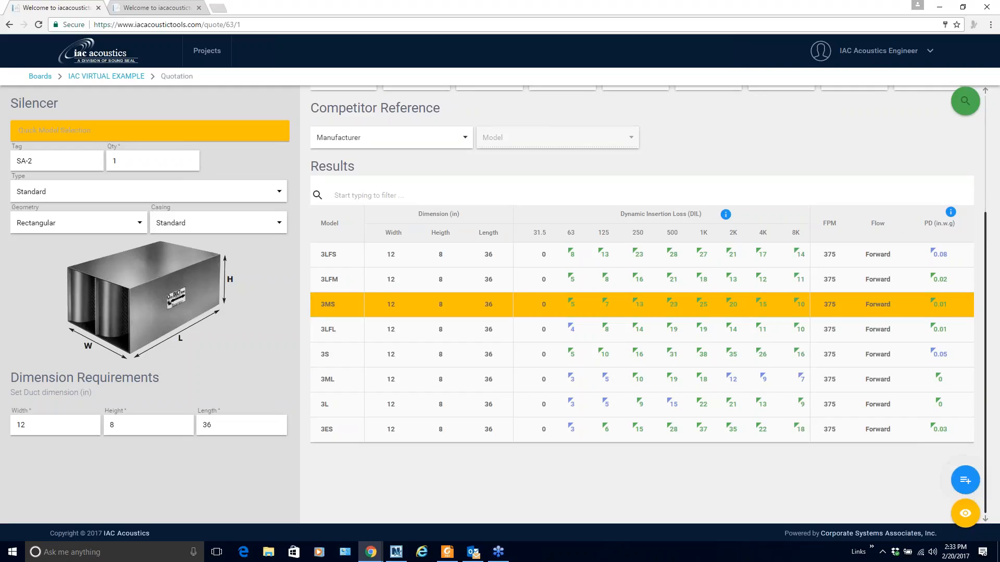
# Add the 3MS silencer SA-2 to the quote and view the full list showing SA-1 and SA-2
pyautogui.click(965, 480)
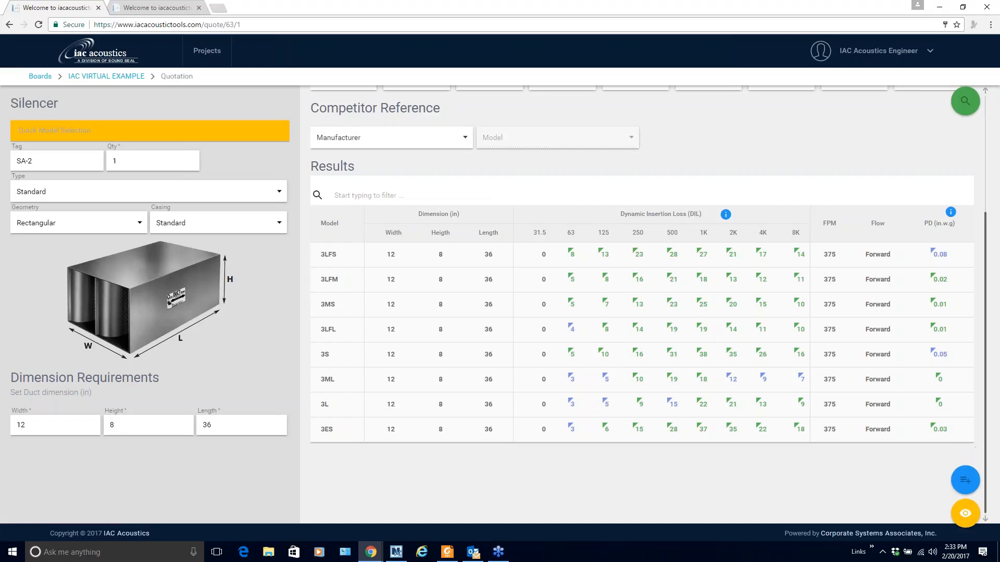
pyautogui.click(965, 493)
pyautogui.click(931, 525)
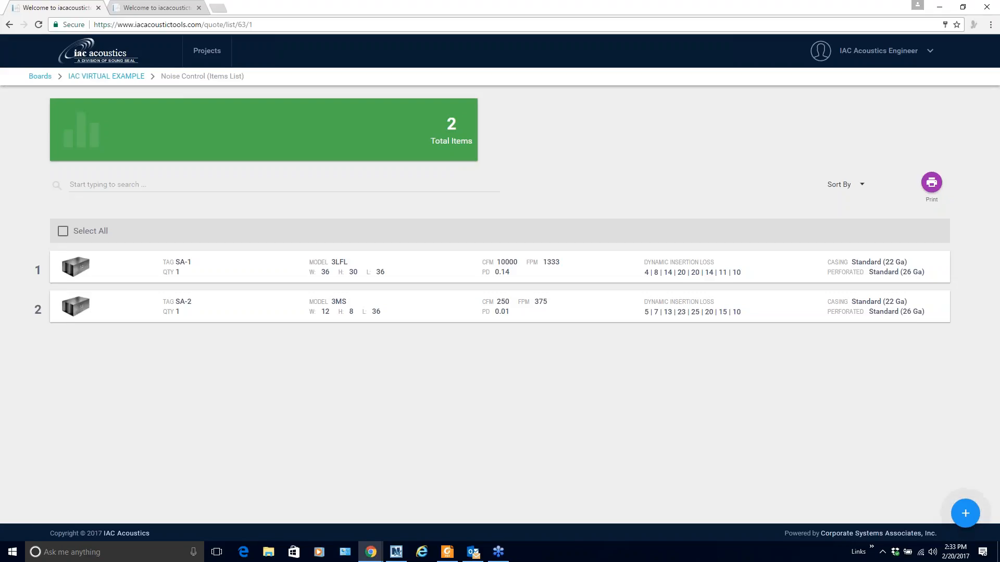
pyautogui.moveTo(283, 281)
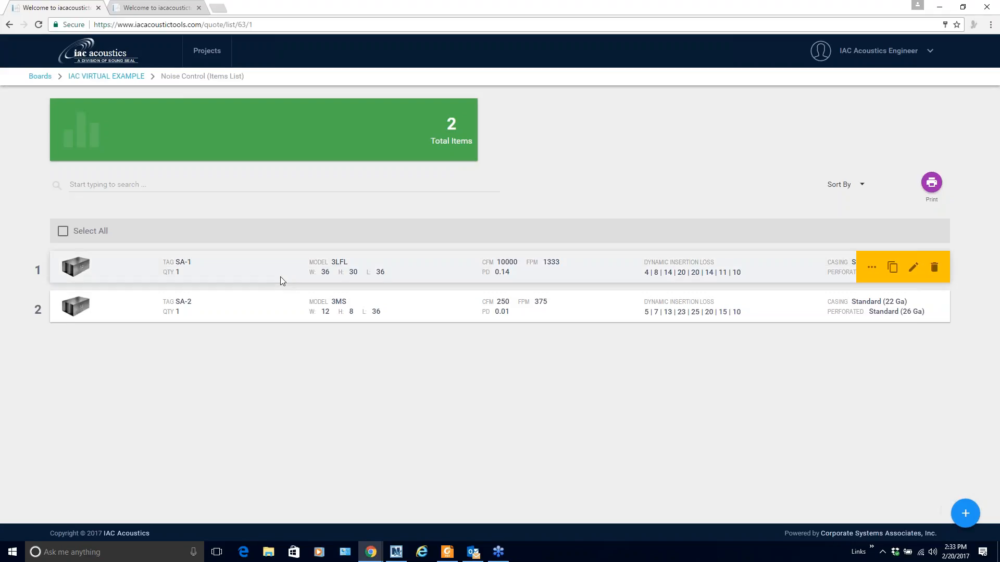
pyautogui.moveTo(232, 313)
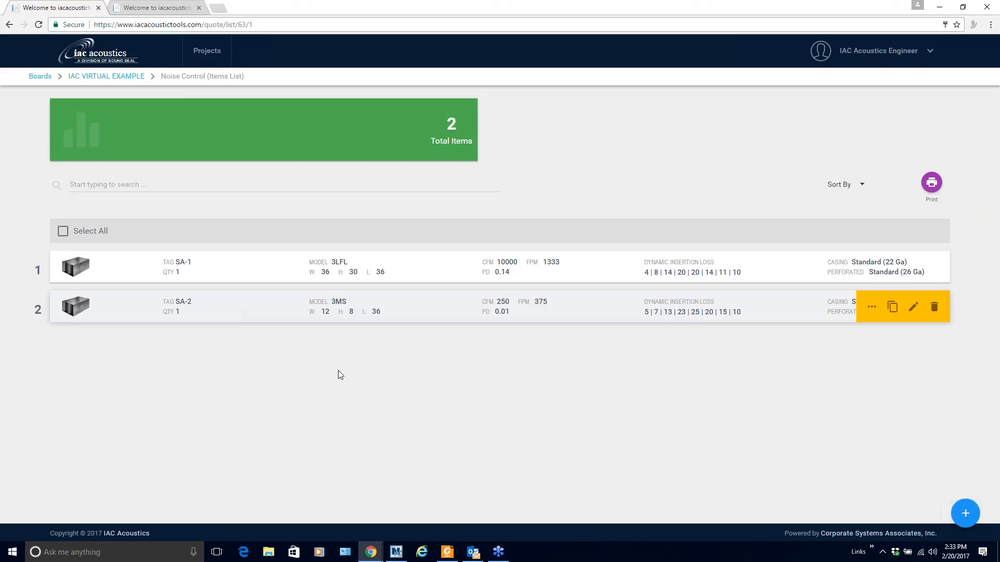
# Add a new silencer tagged SA-3, LFS series, with a 60 × 40 in duct
pyautogui.click(968, 515)
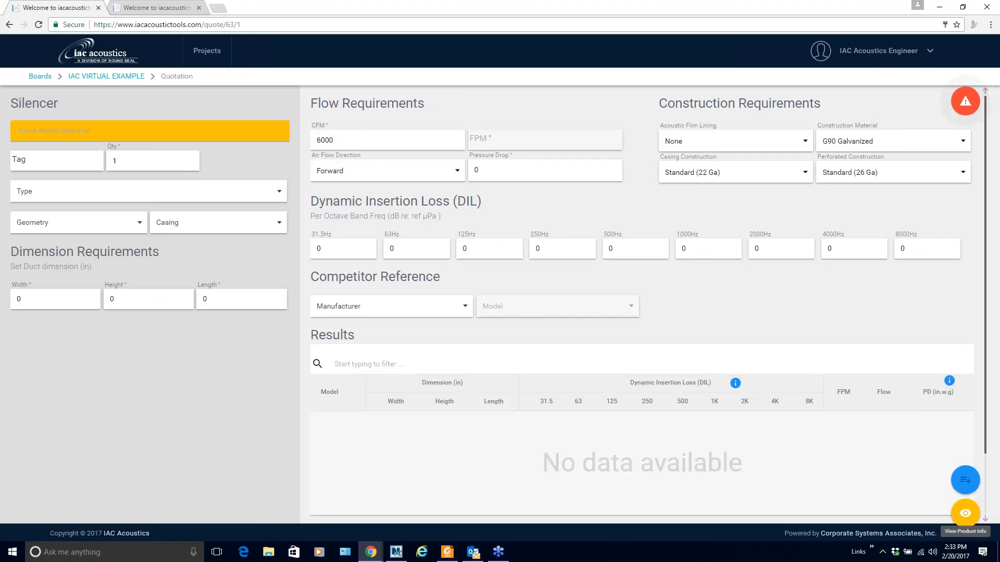
pyautogui.click(35, 160)
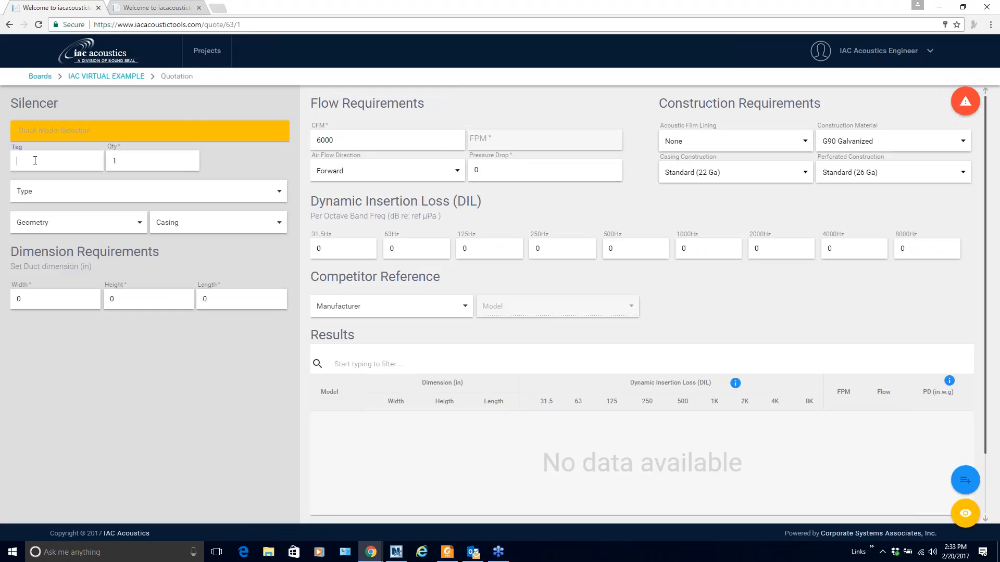
pyautogui.write('SA-3')
pyautogui.click(133, 135)
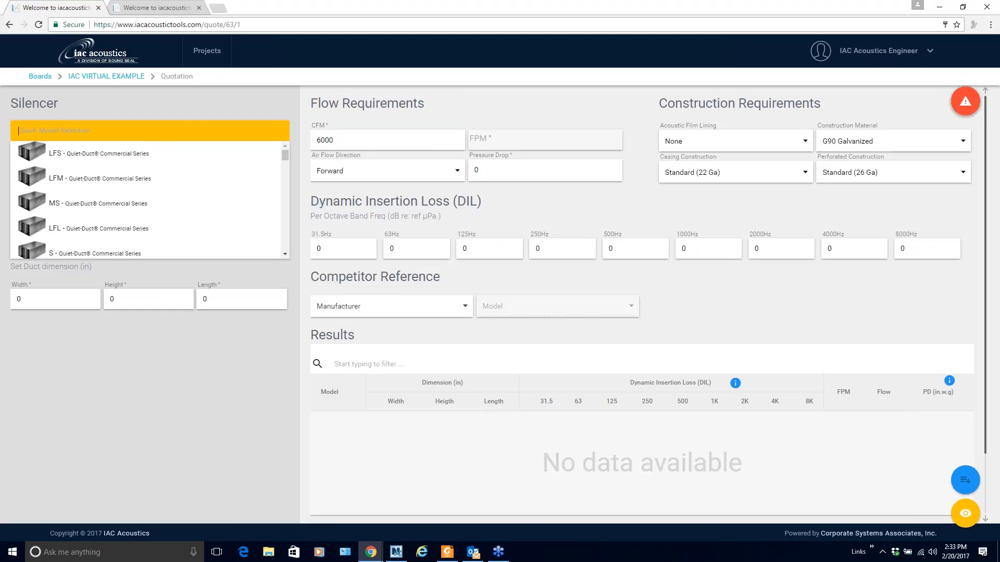
pyautogui.click(125, 156)
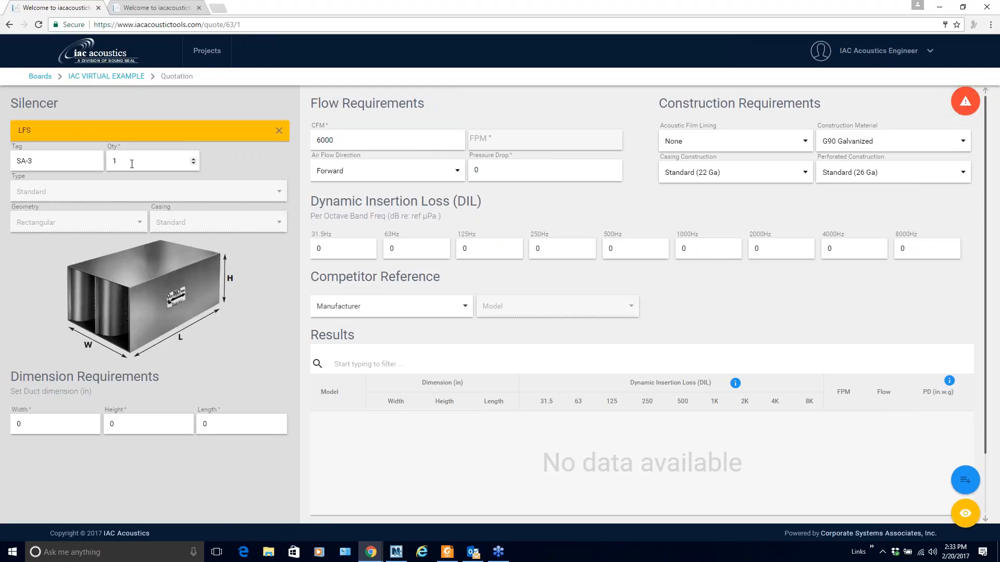
pyautogui.press('Tab')
pyautogui.write('6')
pyautogui.press('Tab')
pyautogui.write('40')
pyautogui.press('Tab')
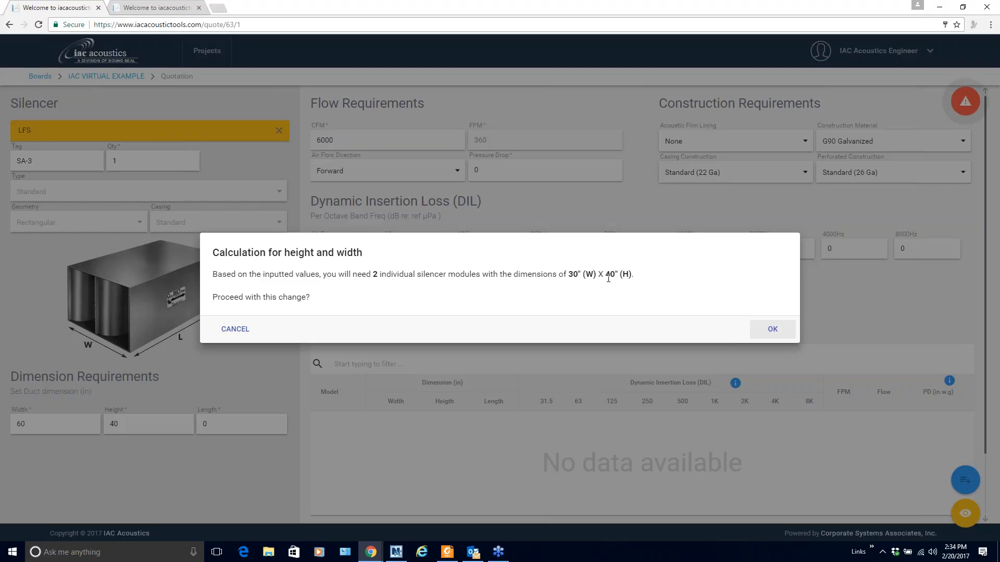
# Accept two 30 × 40 modules, set length 84, 5000 CFM and .12 pressure drop, then search
pyautogui.click(760, 332)
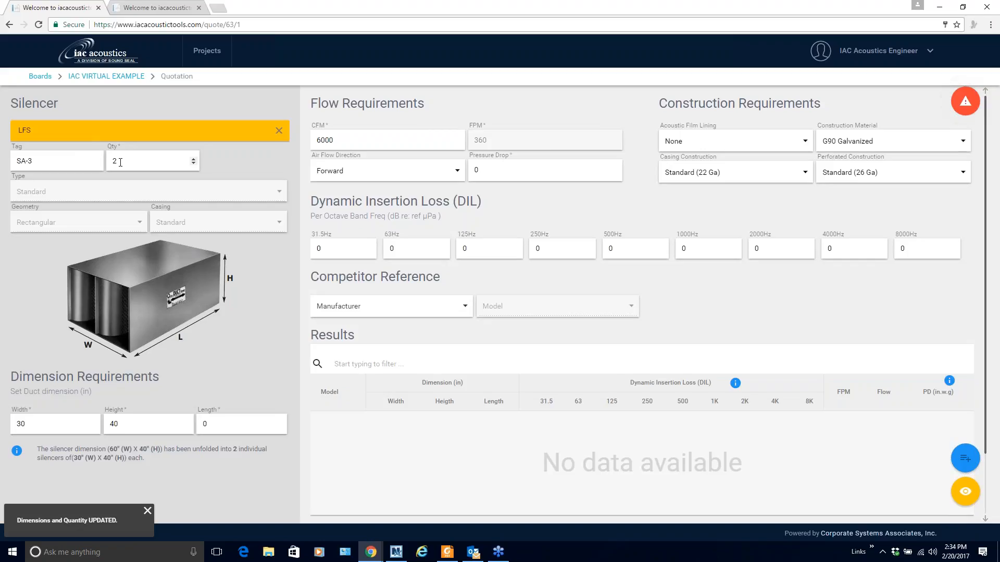
pyautogui.doubleClick(351, 144)
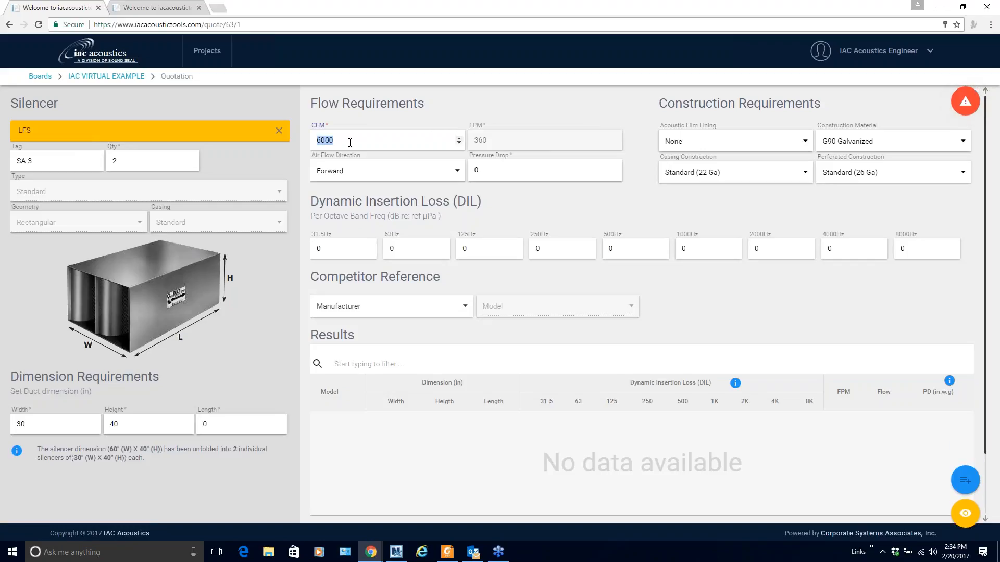
pyautogui.doubleClick(218, 423)
pyautogui.write('84')
pyautogui.press('Tab')
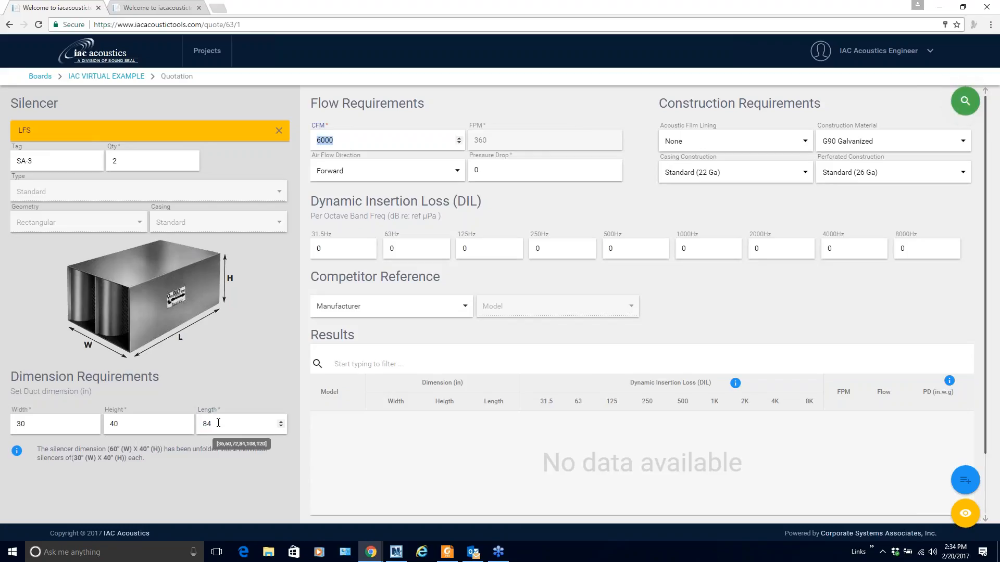
pyautogui.write('5000')
pyautogui.press('Tab')
pyautogui.press('Tab')
pyautogui.write('.12')
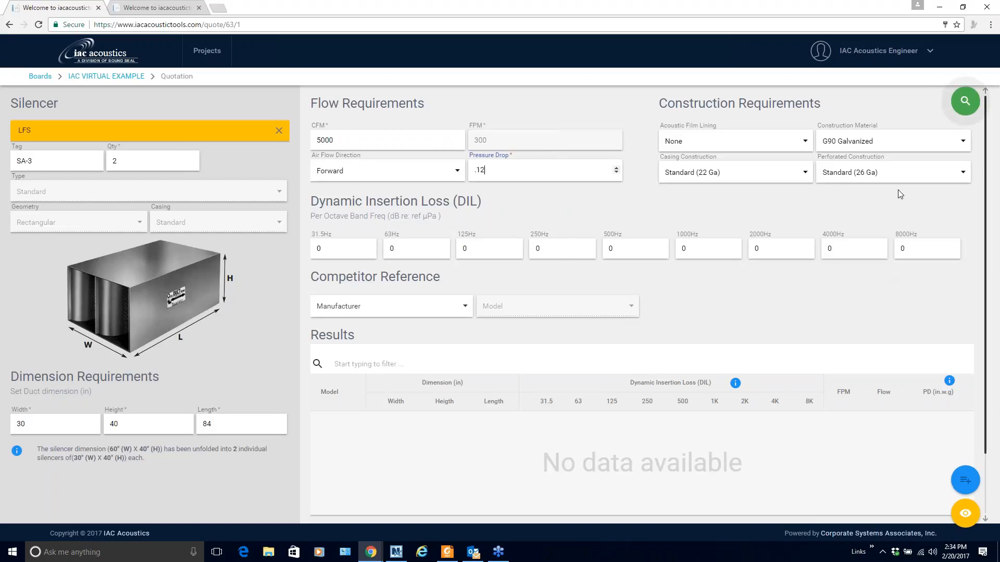
pyautogui.click(965, 103)
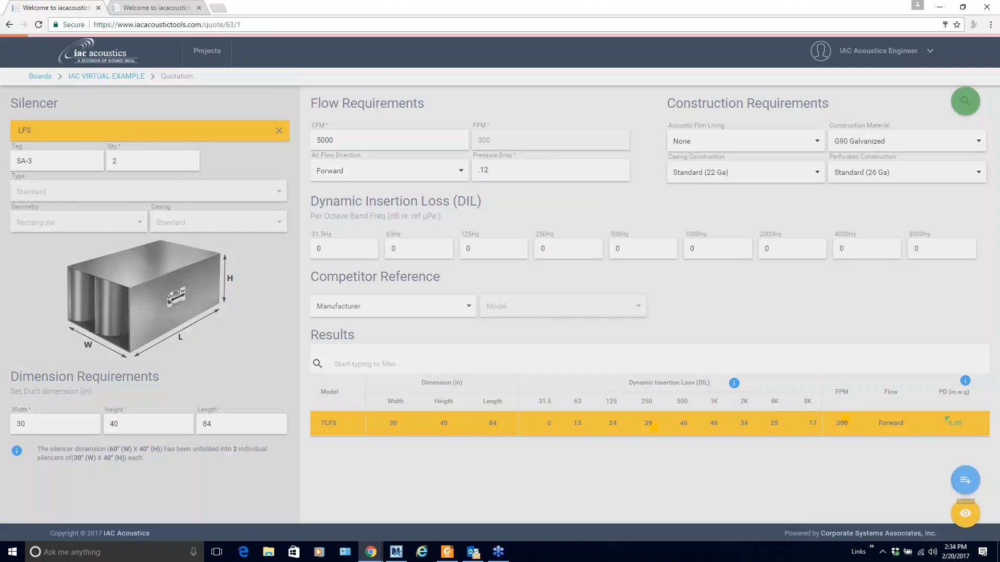
# Add the 7LFS silencer SA-3 (quantity 2) to the quote and confirm three items are listed
pyautogui.click(968, 483)
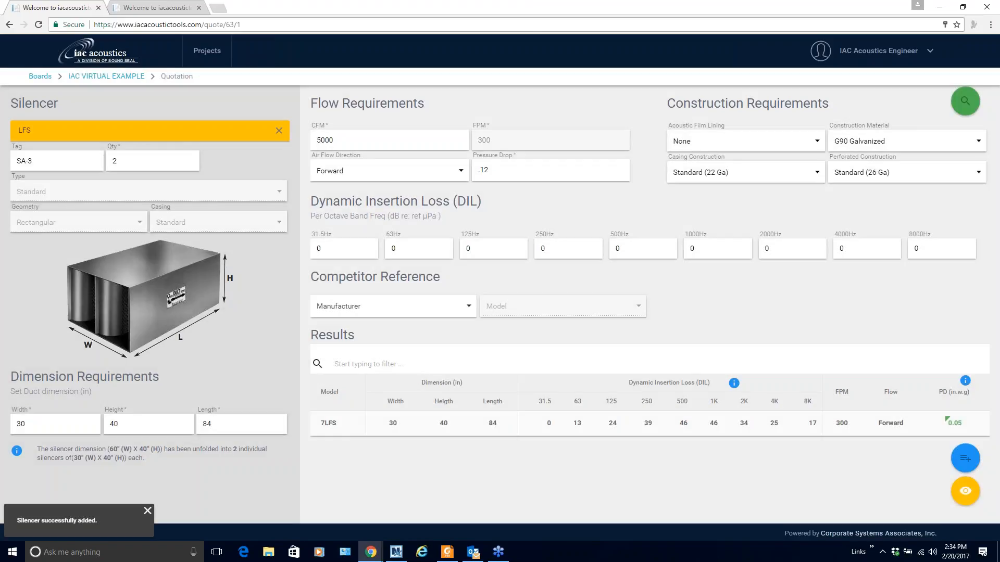
pyautogui.click(965, 501)
pyautogui.click(934, 521)
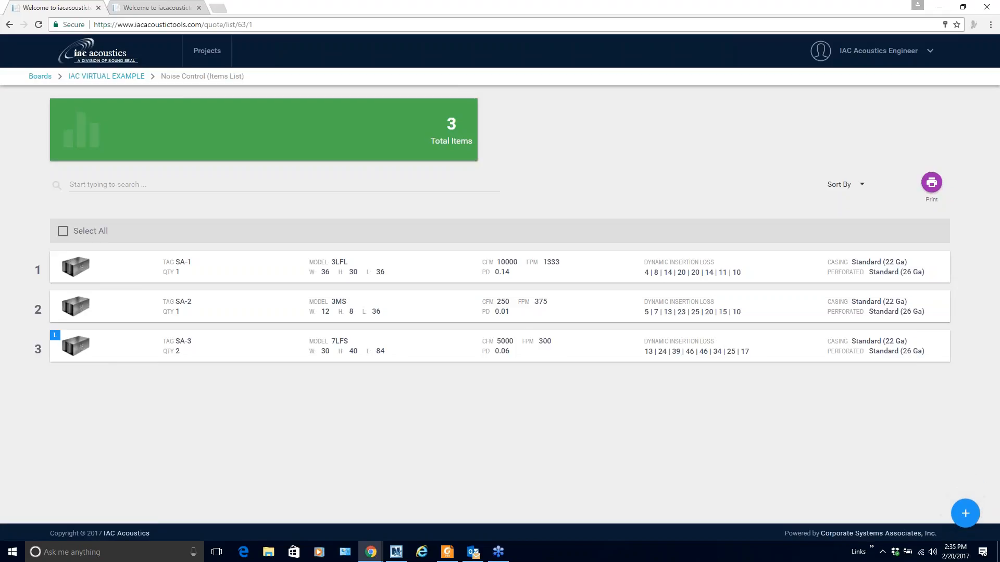
pyautogui.moveTo(198, 305)
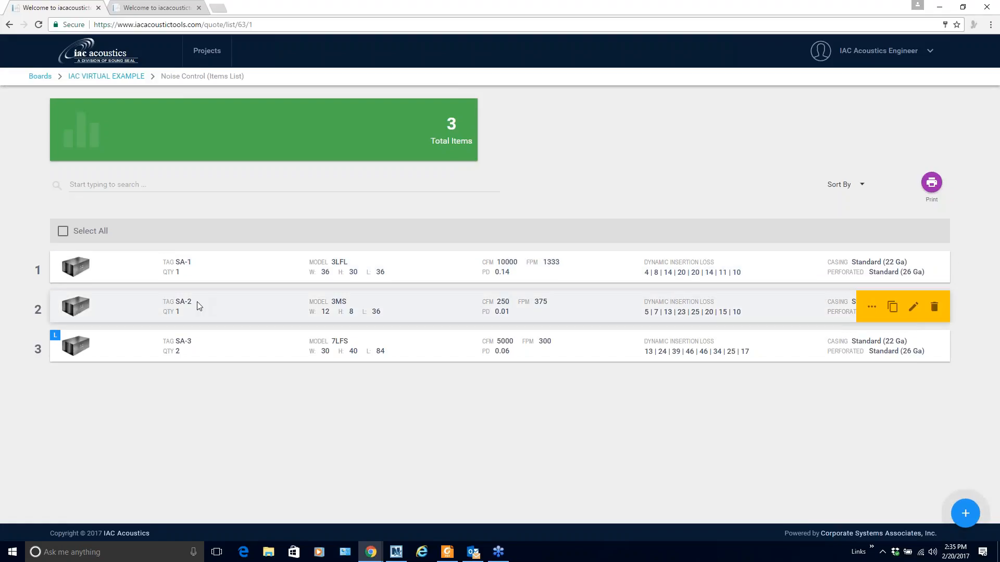
pyautogui.moveTo(199, 346)
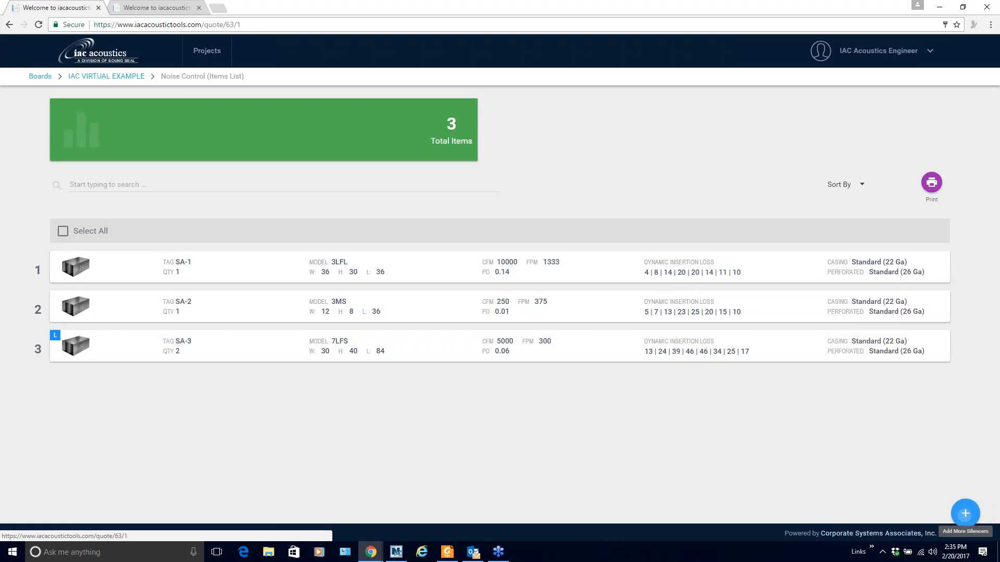
pyautogui.click(965, 513)
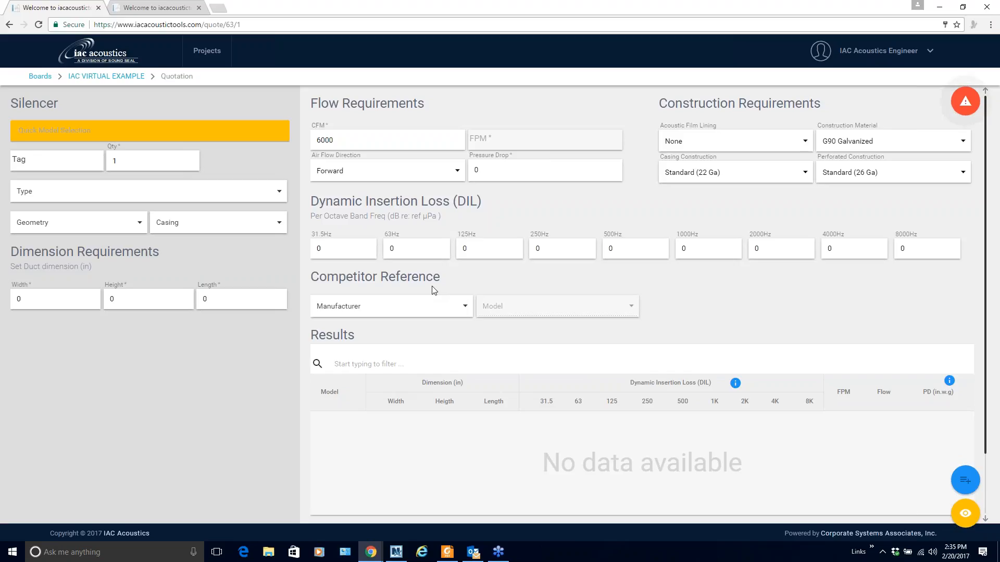
# Set the competitor reference to Vibro Acoustics model RD-LV
pyautogui.click(465, 307)
pyautogui.click(369, 339)
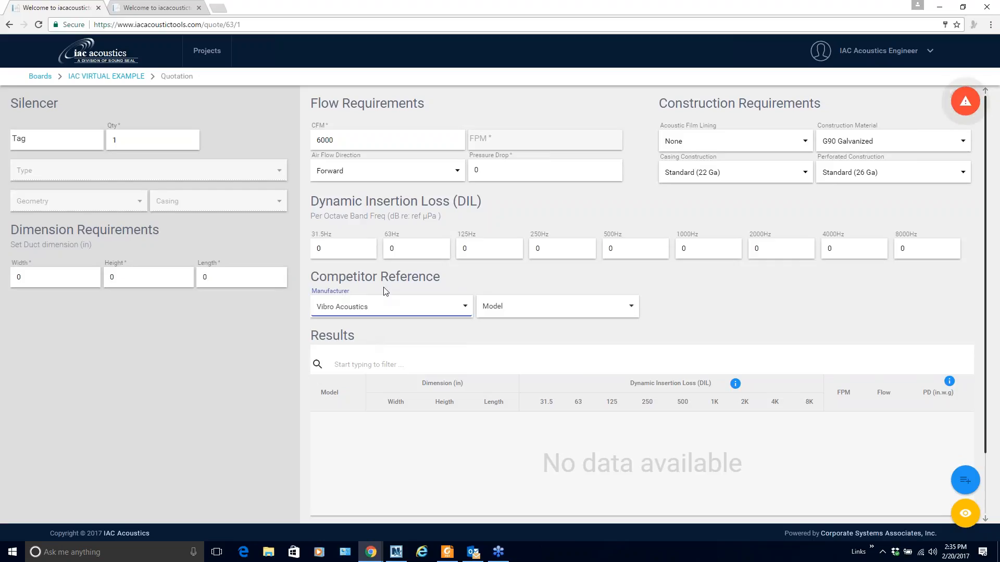
pyautogui.click(531, 312)
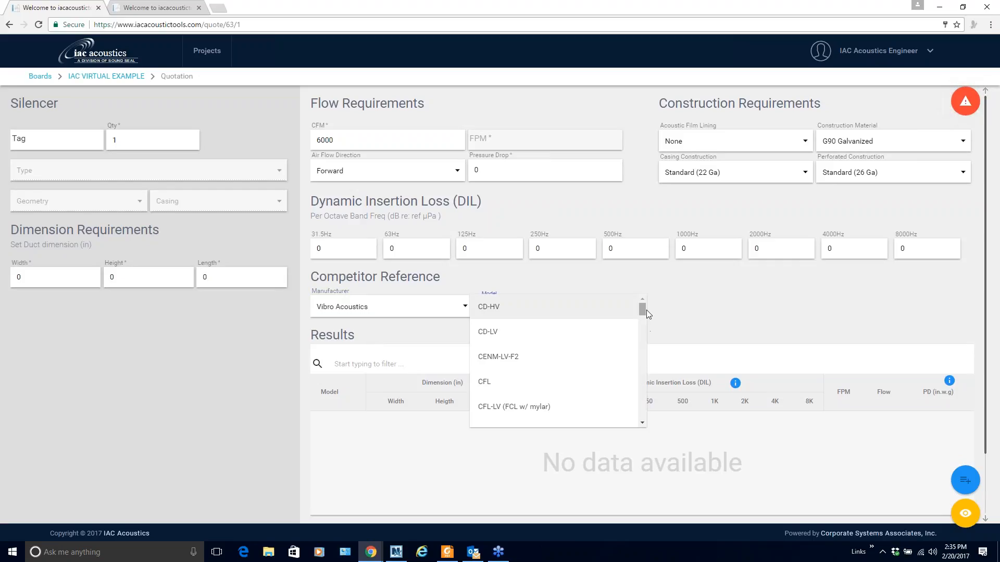
pyautogui.moveTo(643, 310); pyautogui.dragTo(645, 346)
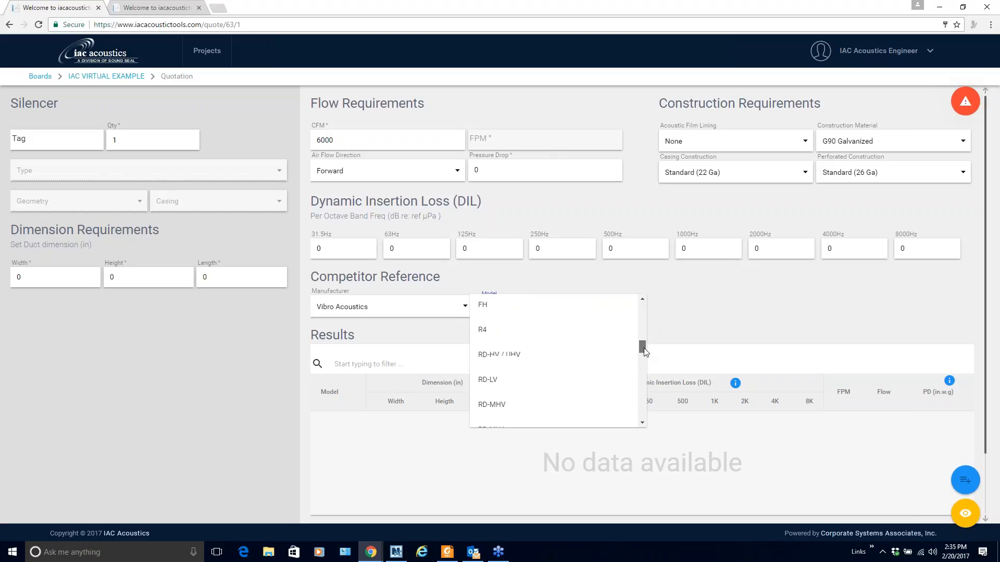
pyautogui.click(492, 380)
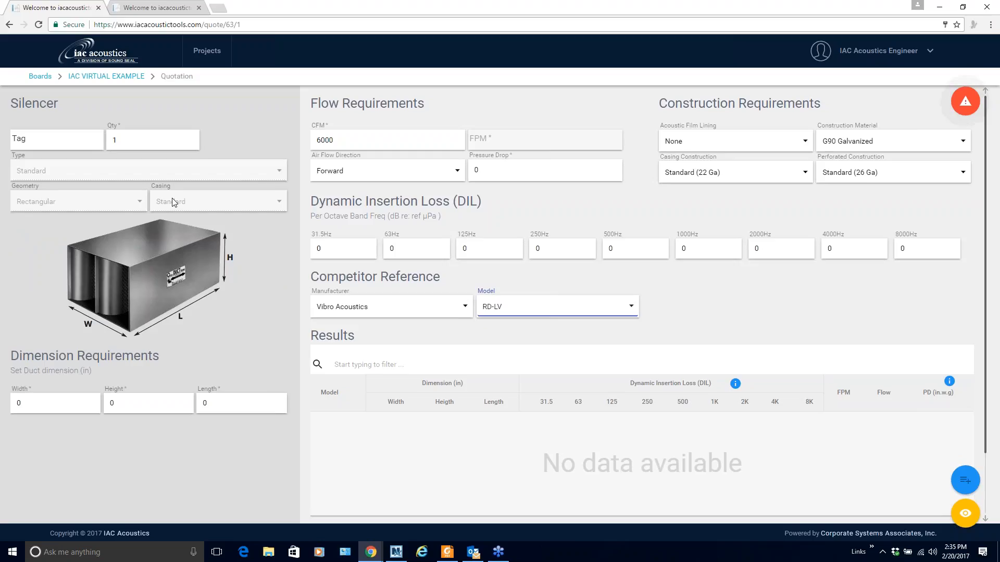
# Tag the silencer SA-4, quantity 1, with a 36 × 36 × 60 in duct
pyautogui.click(53, 135)
pyautogui.write('SA-4')
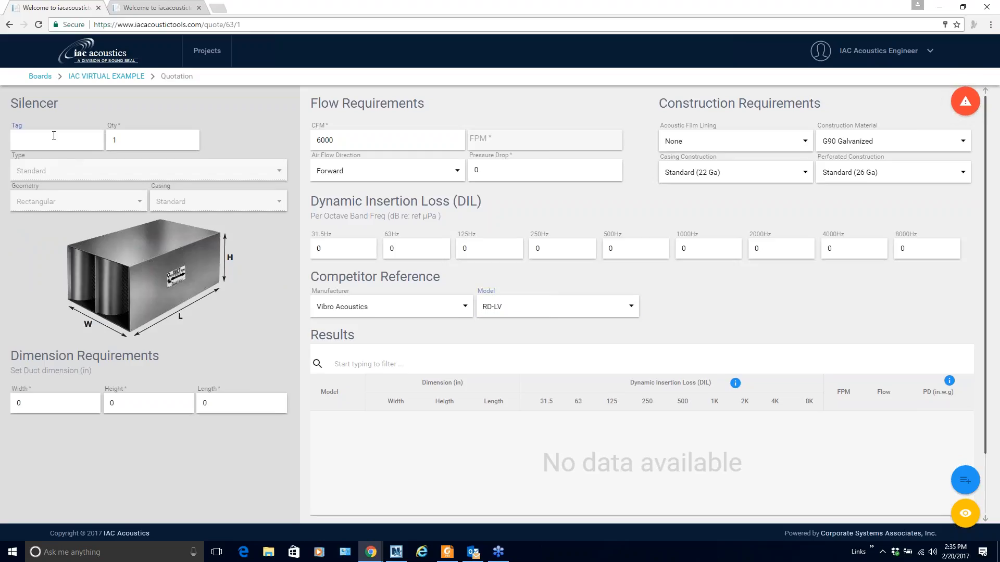
pyautogui.press('Tab')
pyautogui.press('Tab')
pyautogui.write('36')
pyautogui.press('Tab')
pyautogui.write('36')
pyautogui.press('Tab')
pyautogui.write('60')
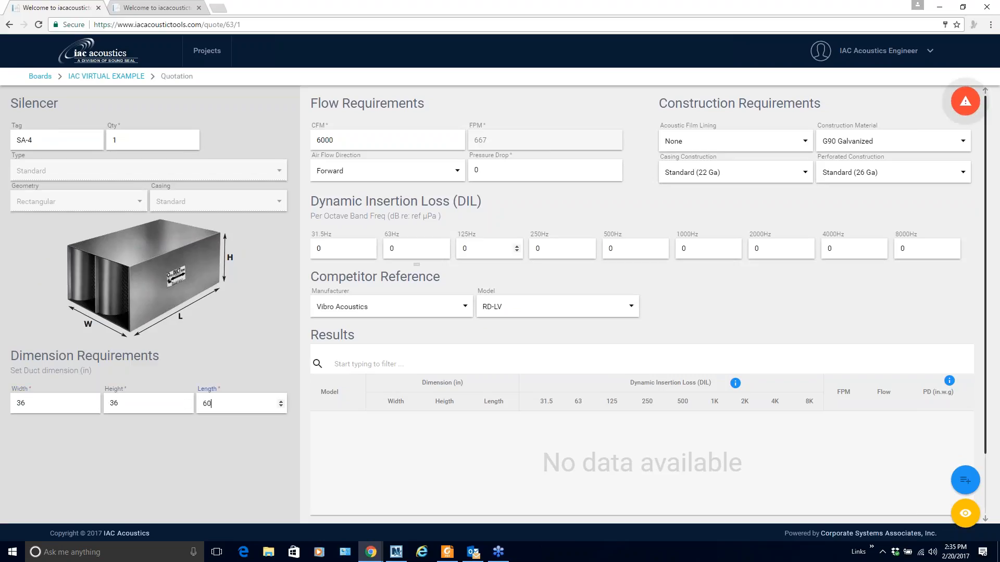
pyautogui.click(674, 210)
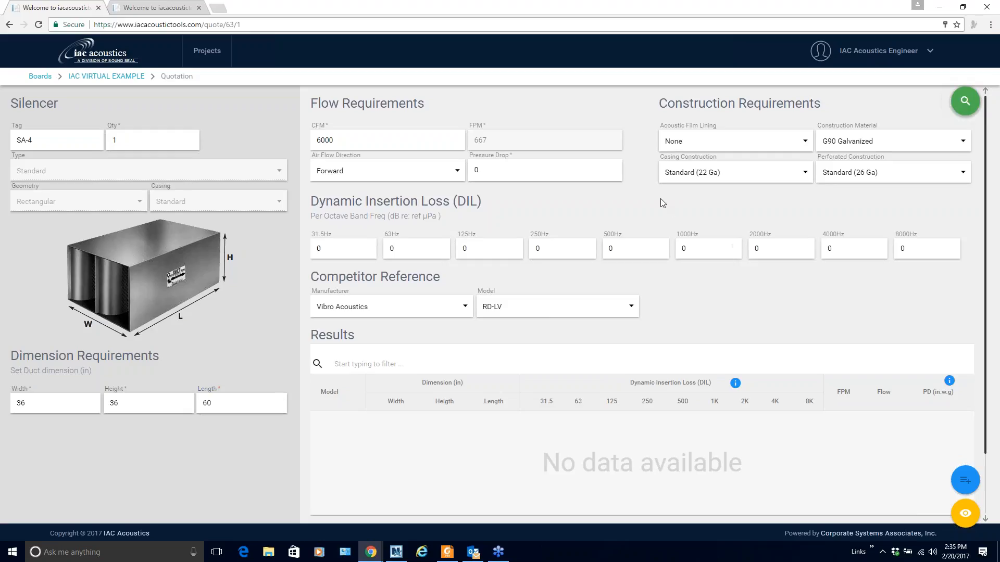
# Select 5LFS from SA-4's results, then switch the competitor to Price RH and search again
pyautogui.click(966, 102)
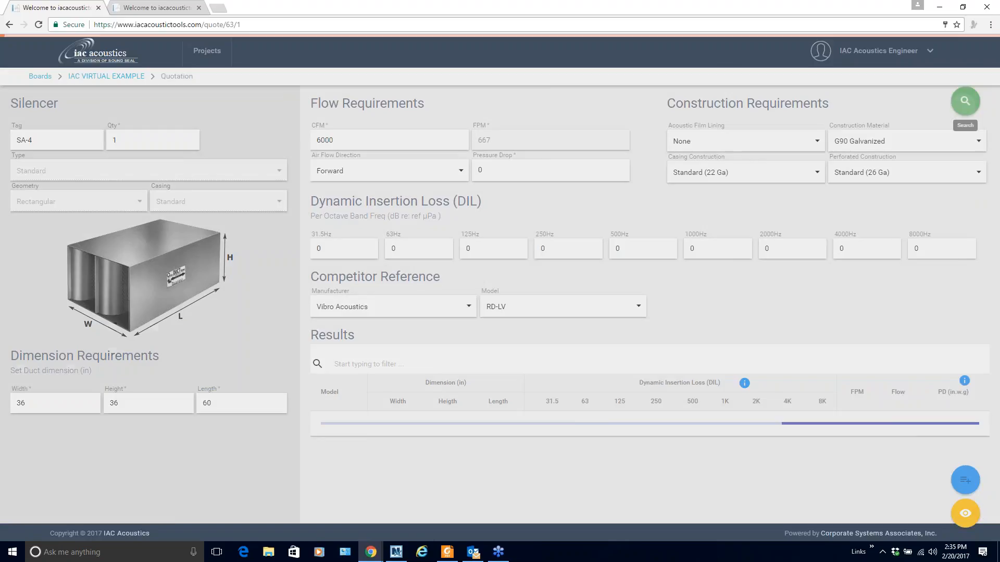
pyautogui.click(344, 424)
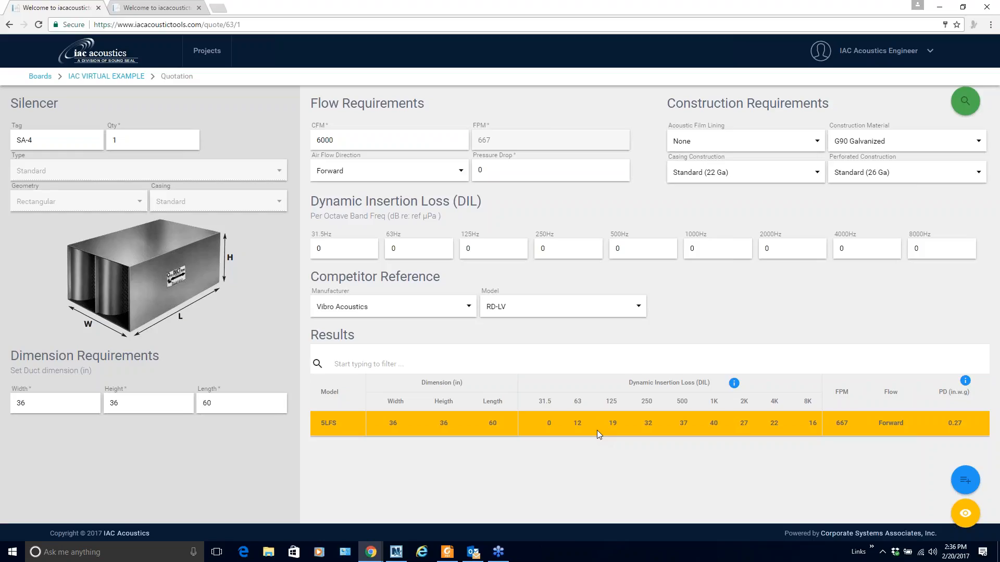
pyautogui.click(470, 310)
pyautogui.click(346, 331)
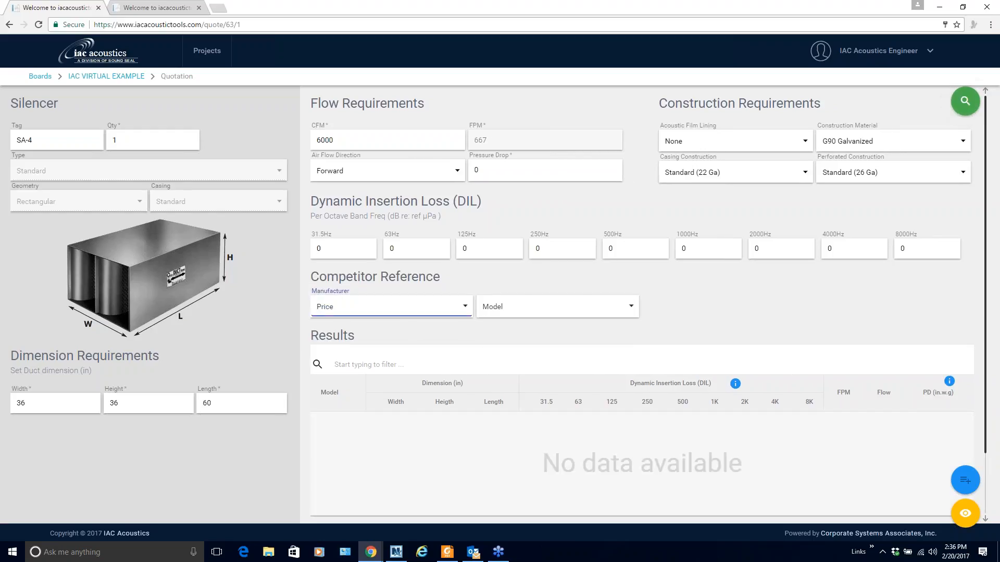
pyautogui.click(630, 308)
pyautogui.scroll(-2, 613, 339)
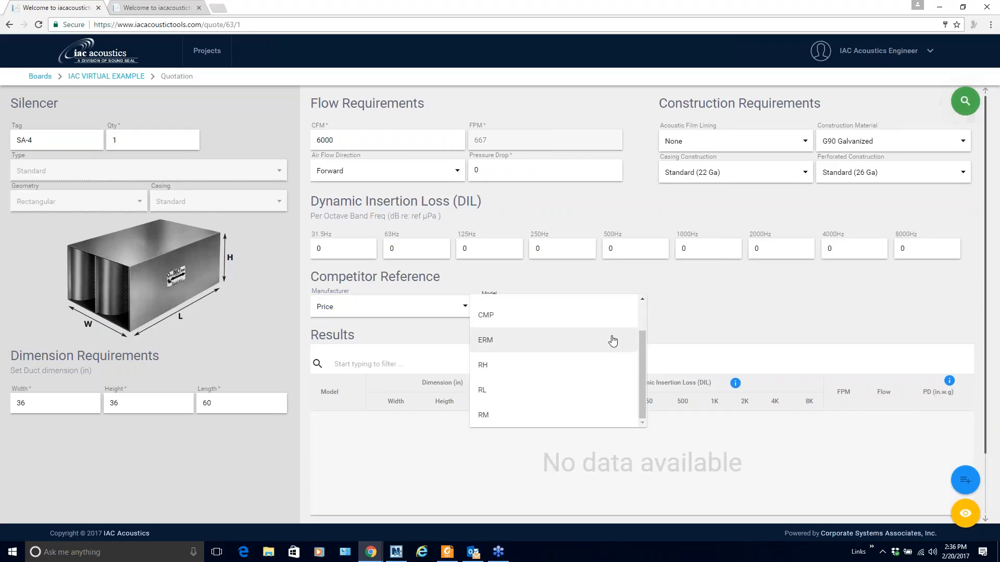
pyautogui.click(575, 371)
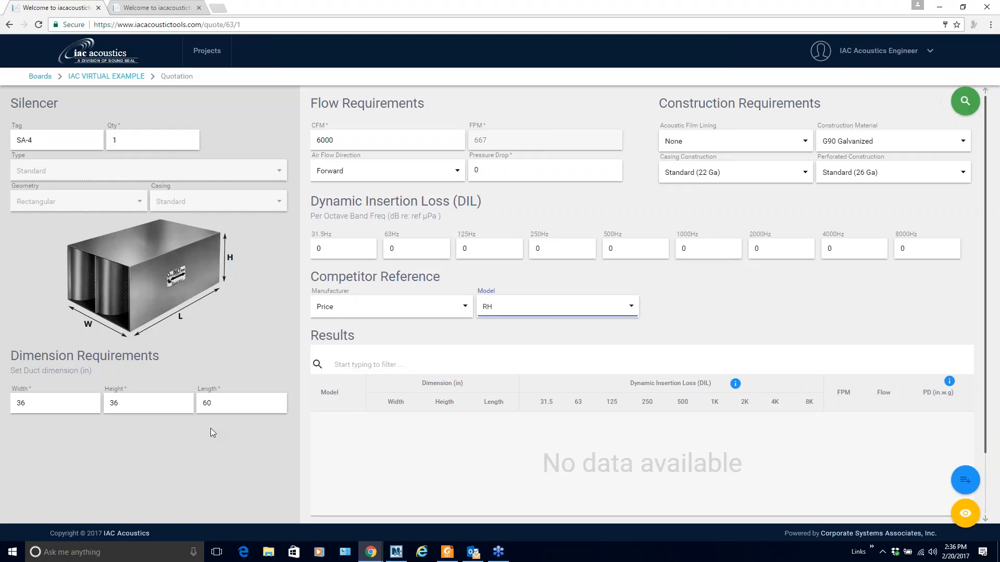
pyautogui.click(967, 104)
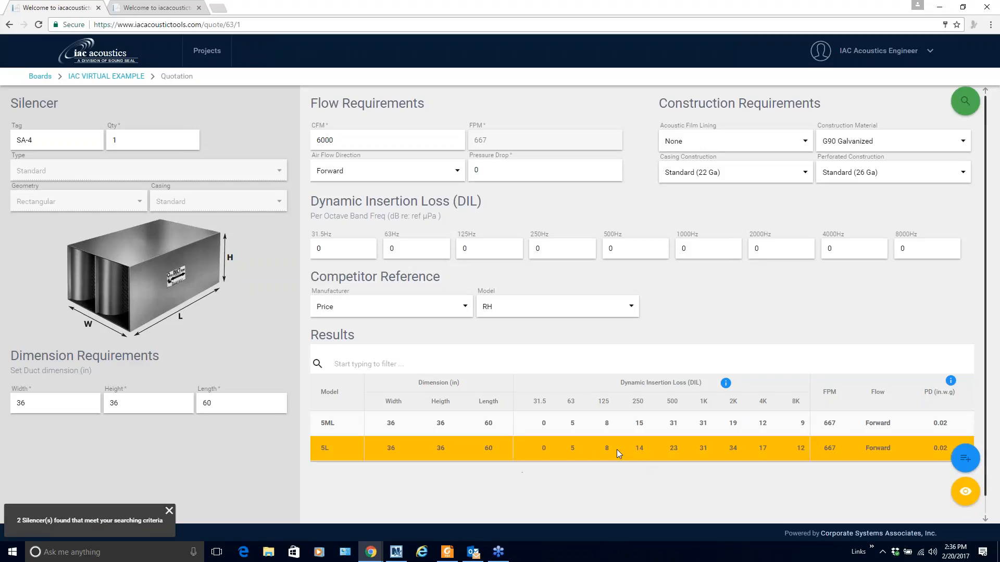
pyautogui.scroll(-1, 616, 449)
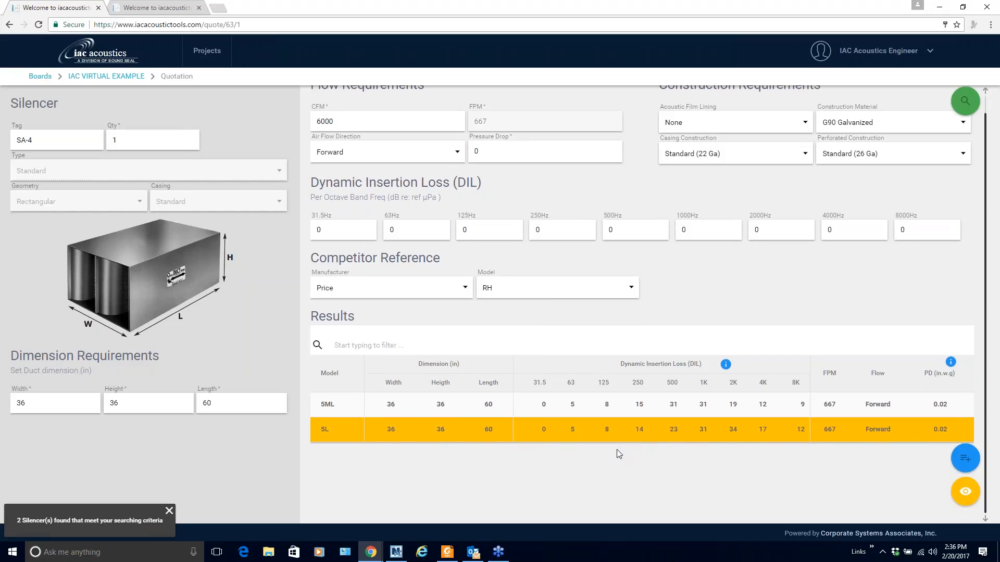
# Change SA-4's airflow from 6000 to 5000 CFM and its pressure drop to .15
pyautogui.doubleClick(348, 119)
pyautogui.write('5000')
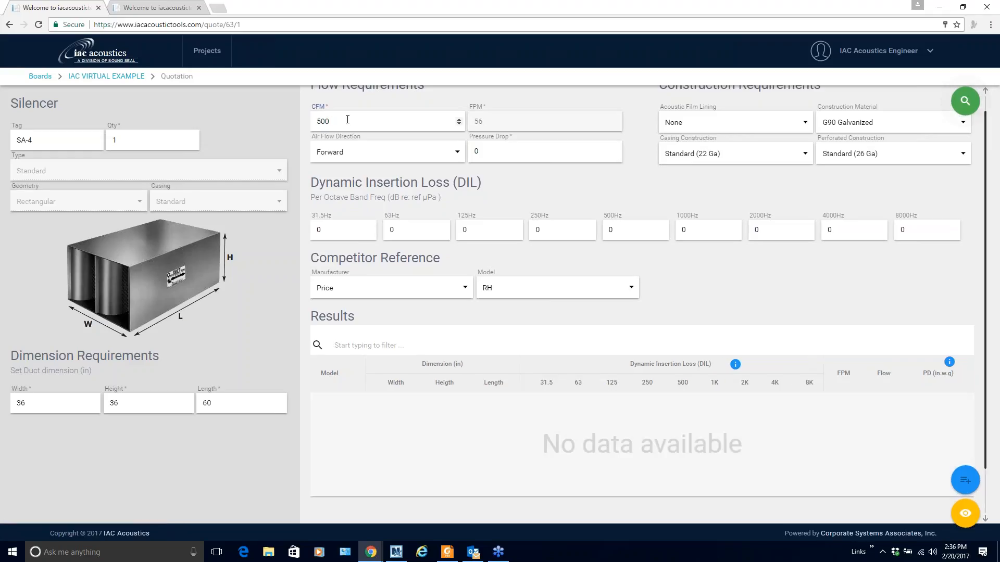
pyautogui.press('Tab')
pyautogui.press('Tab')
pyautogui.write('.15')
pyautogui.press('Tab')
pyautogui.press('Tab')
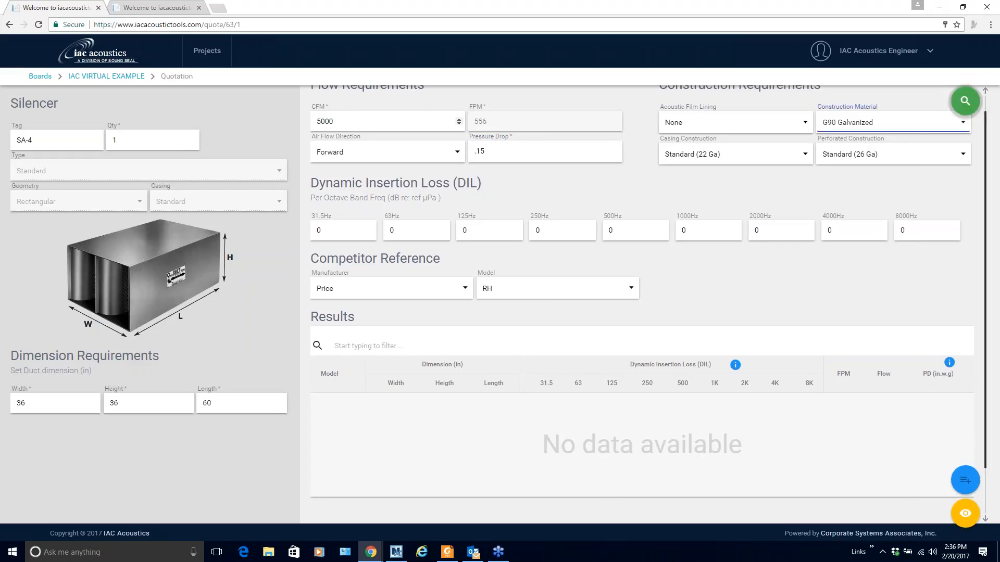
# Enter insertion losses 4, 7, 11, 21, 28, 17, 10, 8 for 63–8000 Hz
pyautogui.click(407, 233)
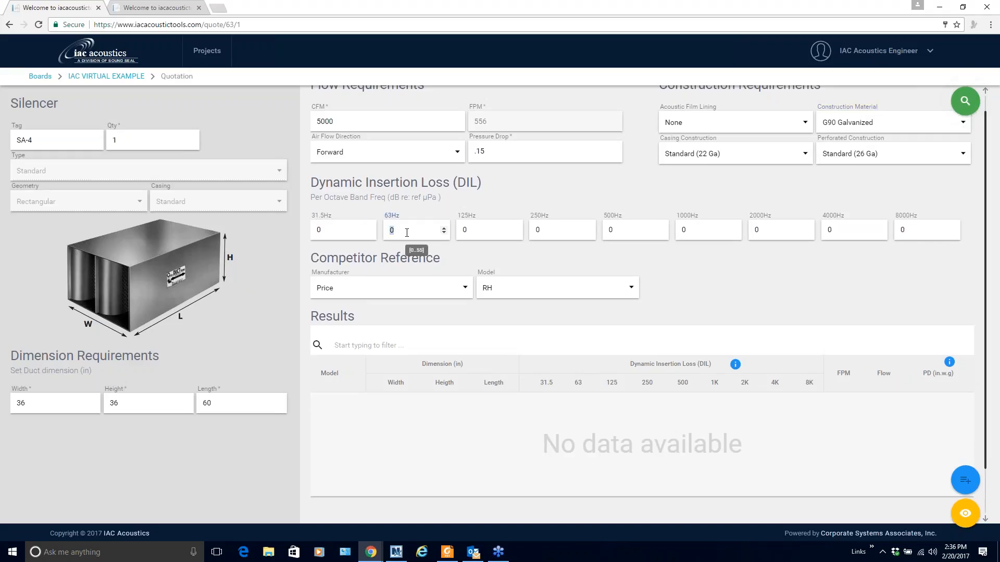
pyautogui.write('4')
pyautogui.press('Tab')
pyautogui.write('7')
pyautogui.press('Tab')
pyautogui.write('11')
pyautogui.press('Tab')
pyautogui.write('21')
pyautogui.press('Tab')
pyautogui.write('28')
pyautogui.press('Tab')
pyautogui.write('17')
pyautogui.press('Tab')
pyautogui.write('10')
pyautogui.press('Tab')
pyautogui.write('8')
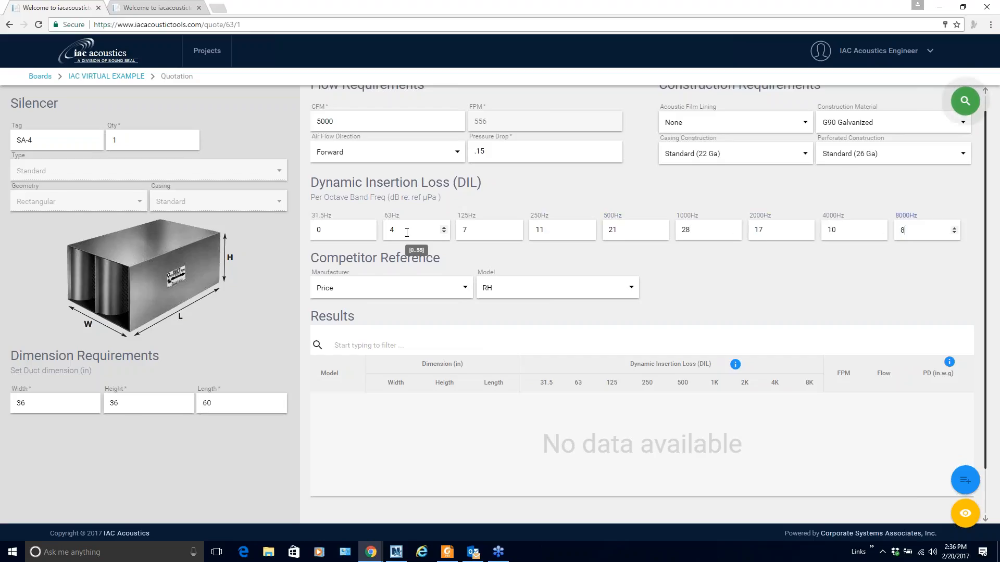
# Rerun the search and review the 5ML and 5L matches
pyautogui.click(967, 107)
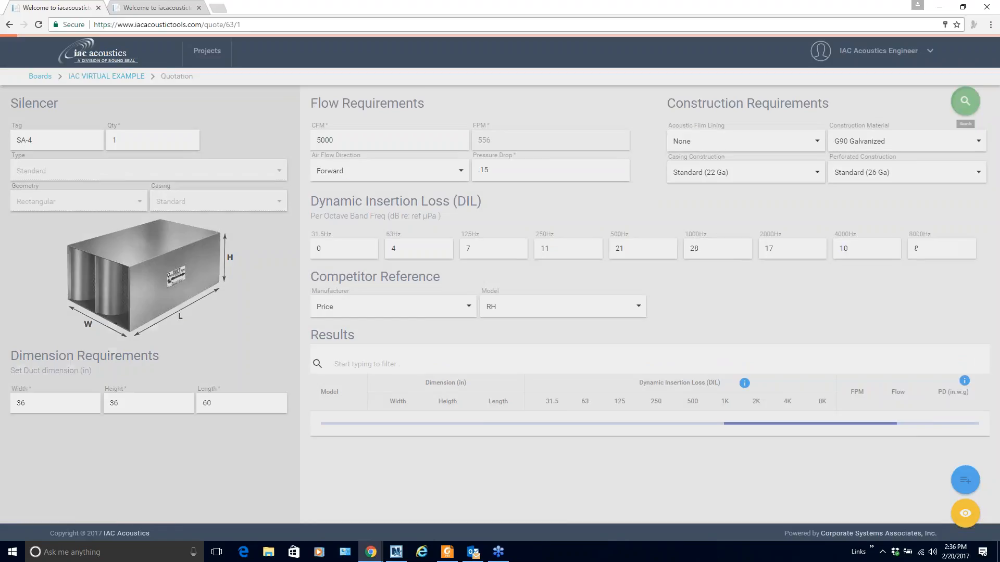
pyautogui.scroll(-1, 662, 437)
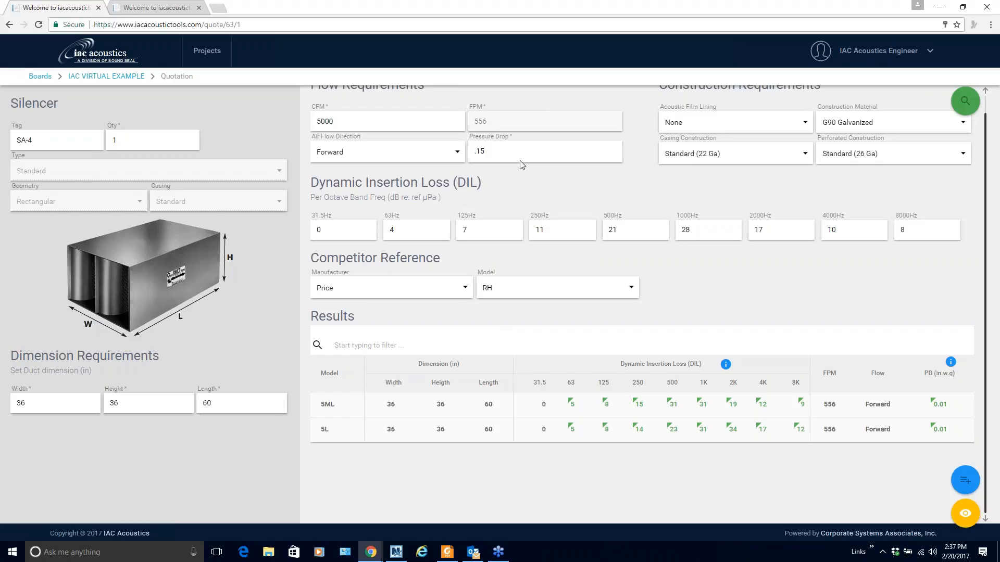
pyautogui.scroll(1, 520, 161)
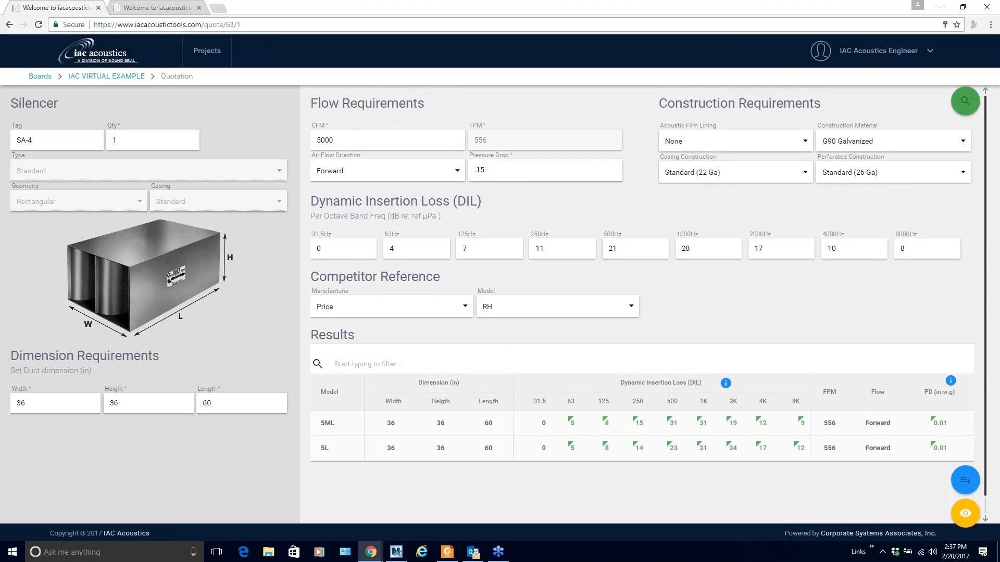
# Pick the 5L match, add it as SA-4, and list all four quote items
pyautogui.click(695, 443)
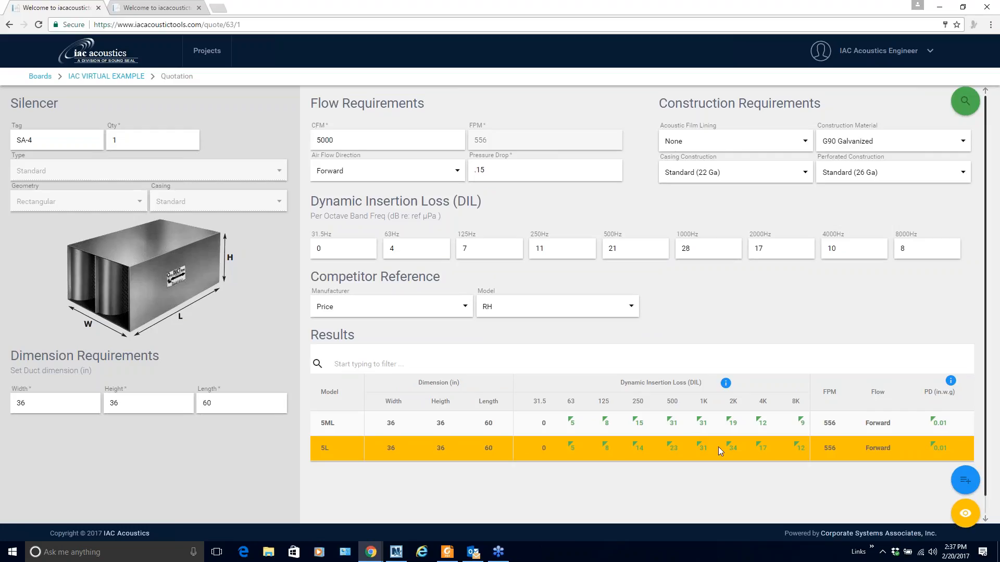
pyautogui.click(966, 486)
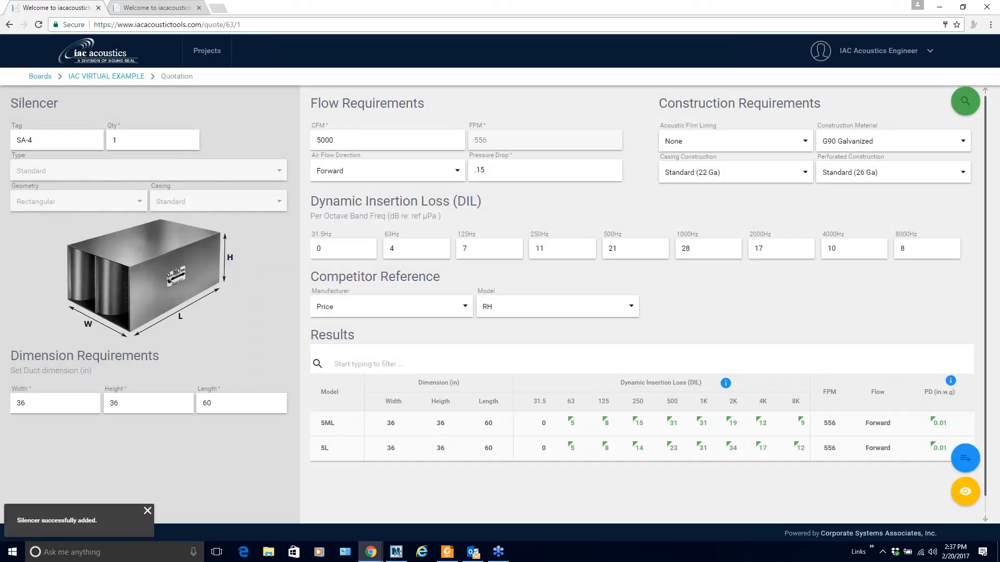
pyautogui.click(966, 494)
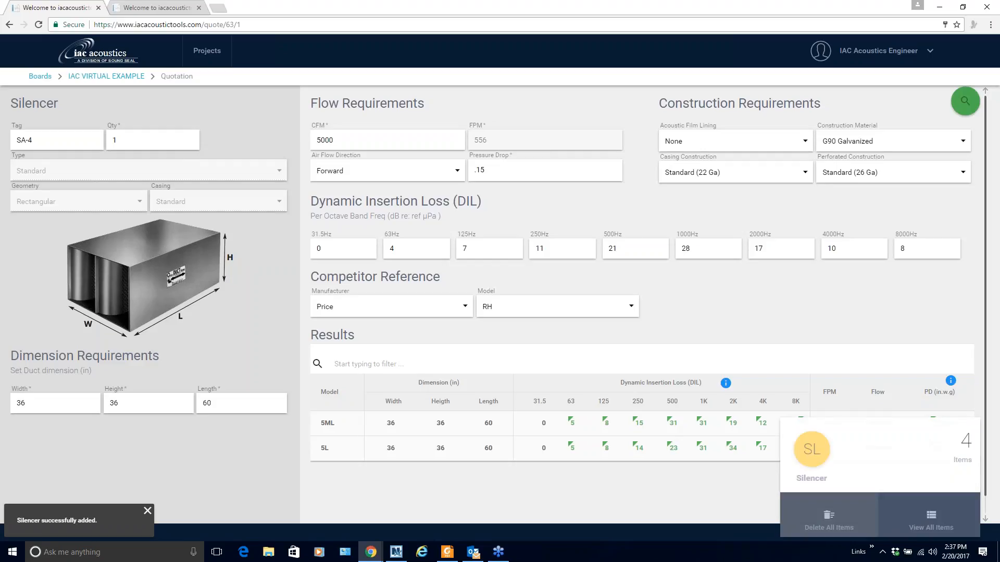
pyautogui.click(949, 514)
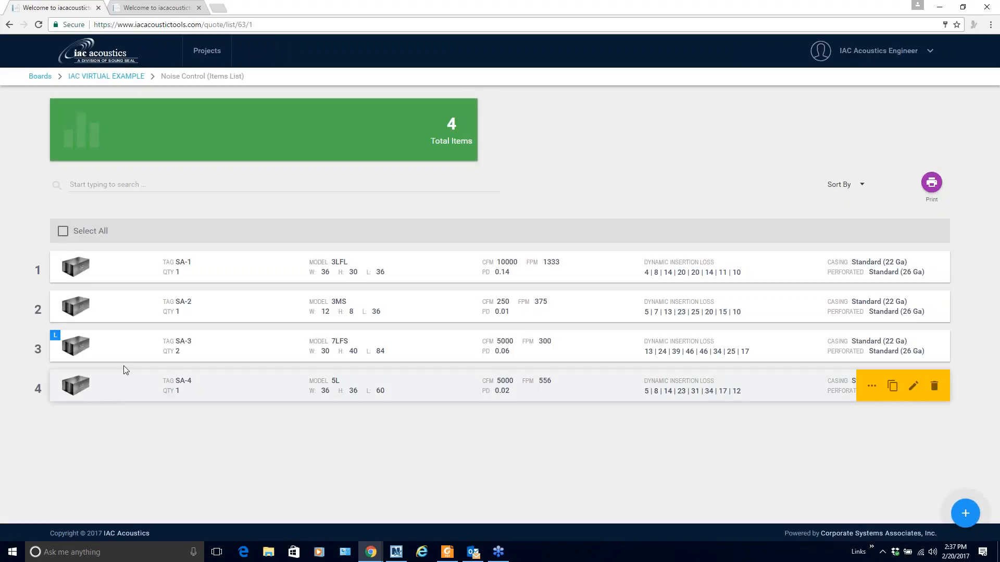
# Expand SA-1's and SA-2's details to review them, then collapse SA-2
pyautogui.moveTo(195, 350)
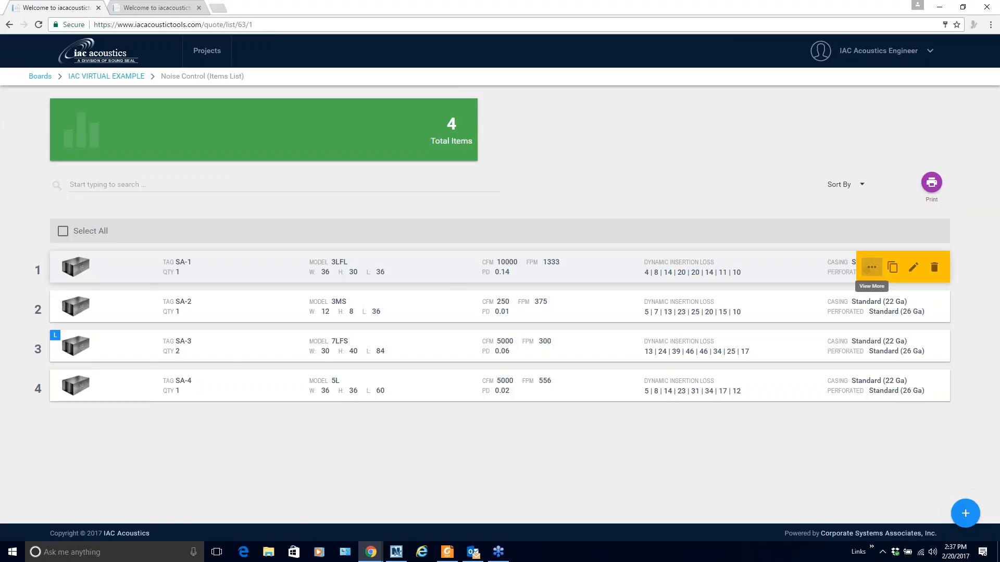
pyautogui.click(871, 267)
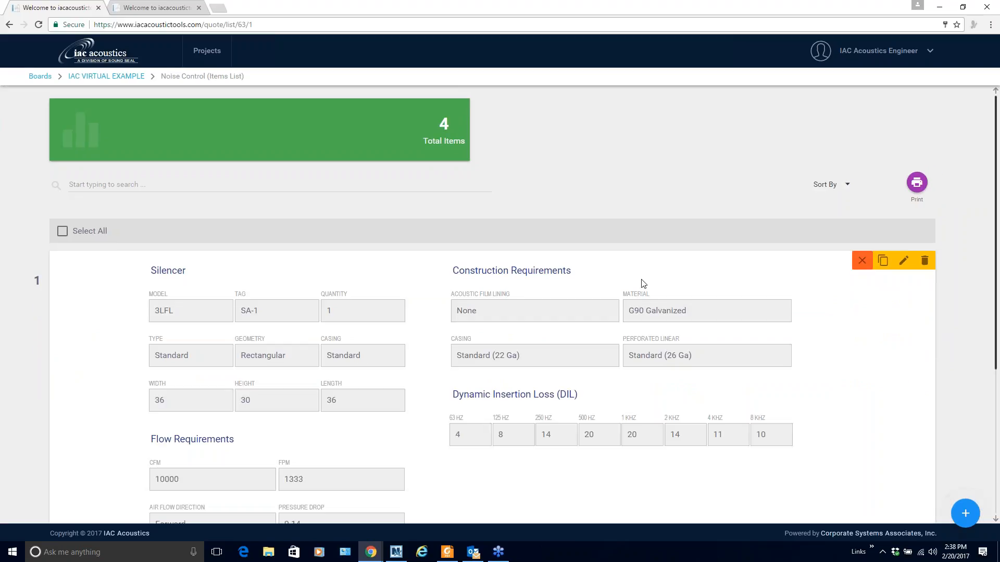
pyautogui.scroll(-2, 642, 280)
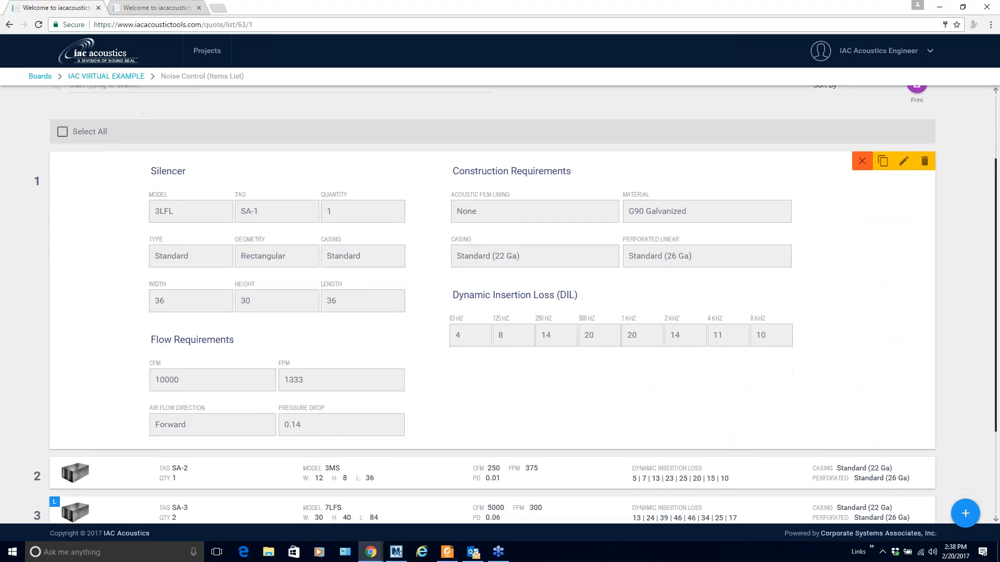
pyautogui.scroll(-3, 761, 345)
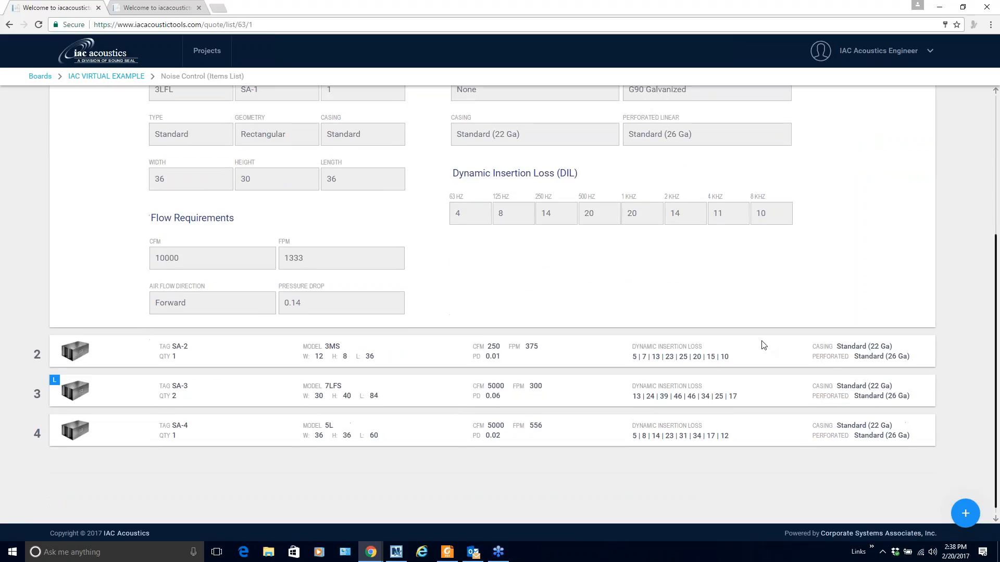
pyautogui.click(857, 350)
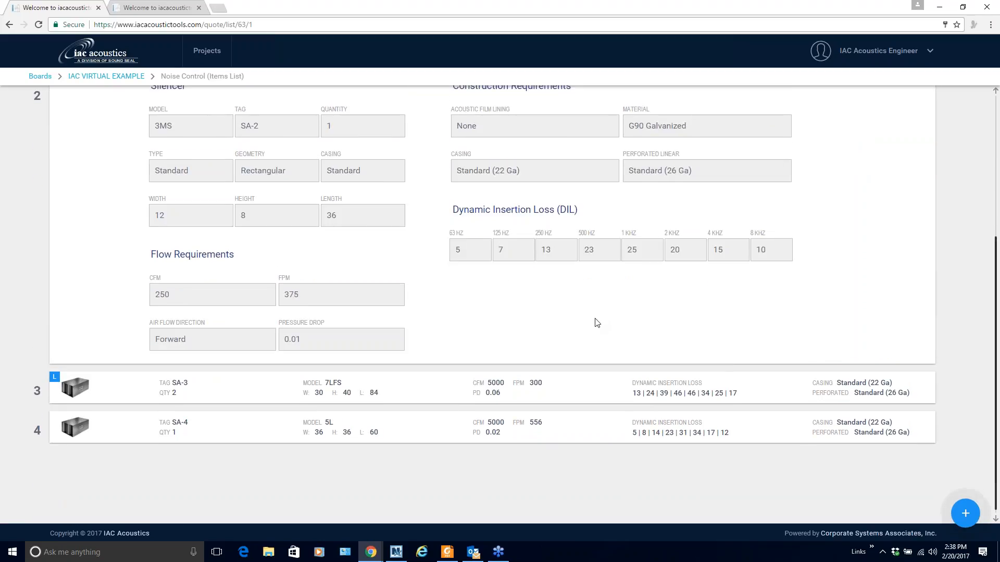
pyautogui.scroll(1, 596, 323)
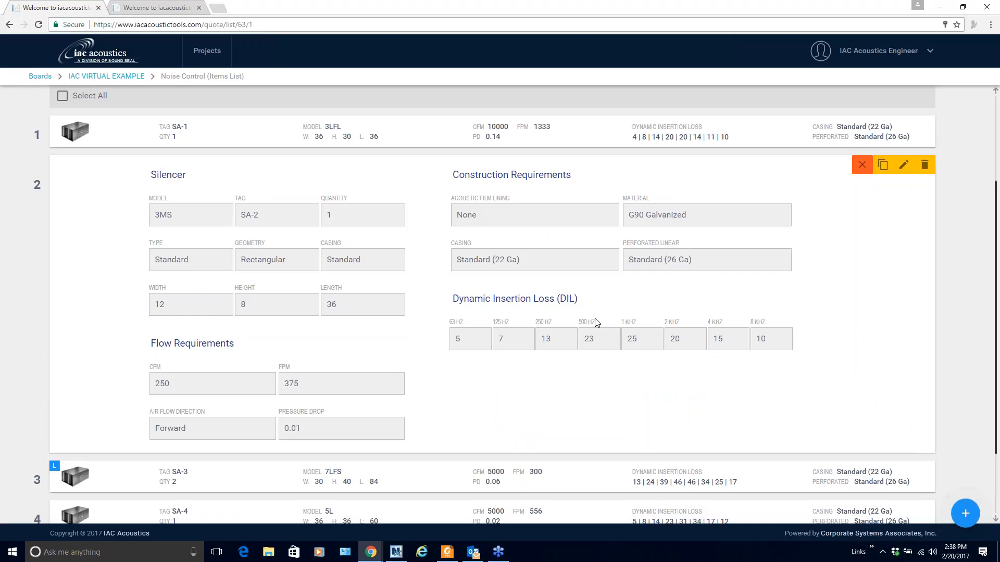
pyautogui.click(862, 165)
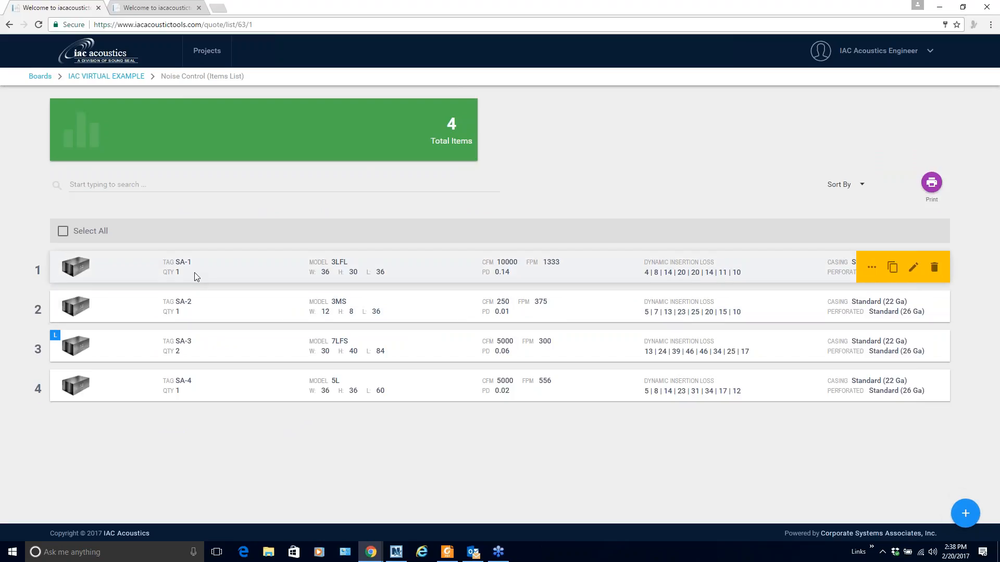
# Edit SA-1 to Polyethylene film lining, keeping G90 Galvanized, 22 Ga casing, 26 Ga perforated
pyautogui.click(914, 268)
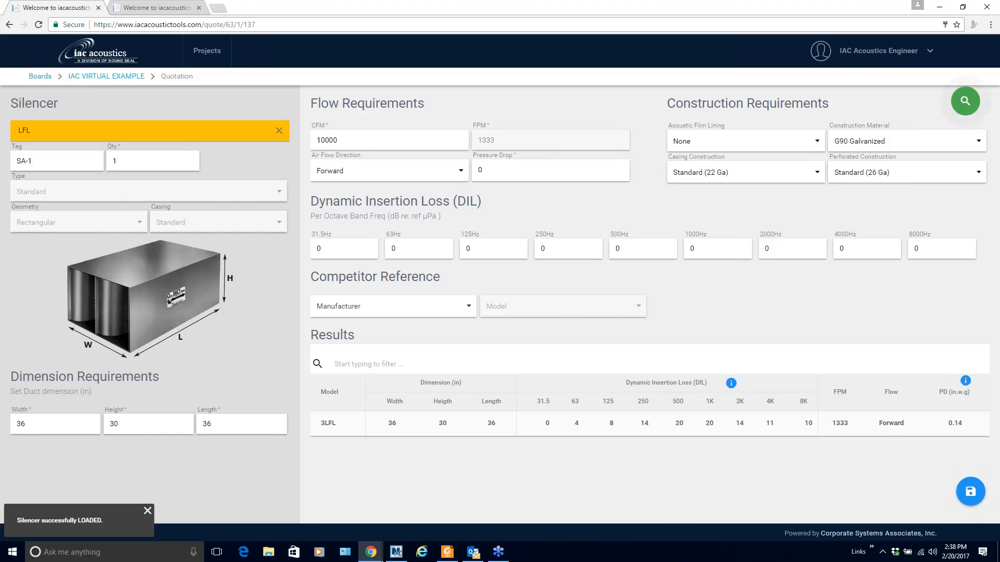
pyautogui.click(816, 142)
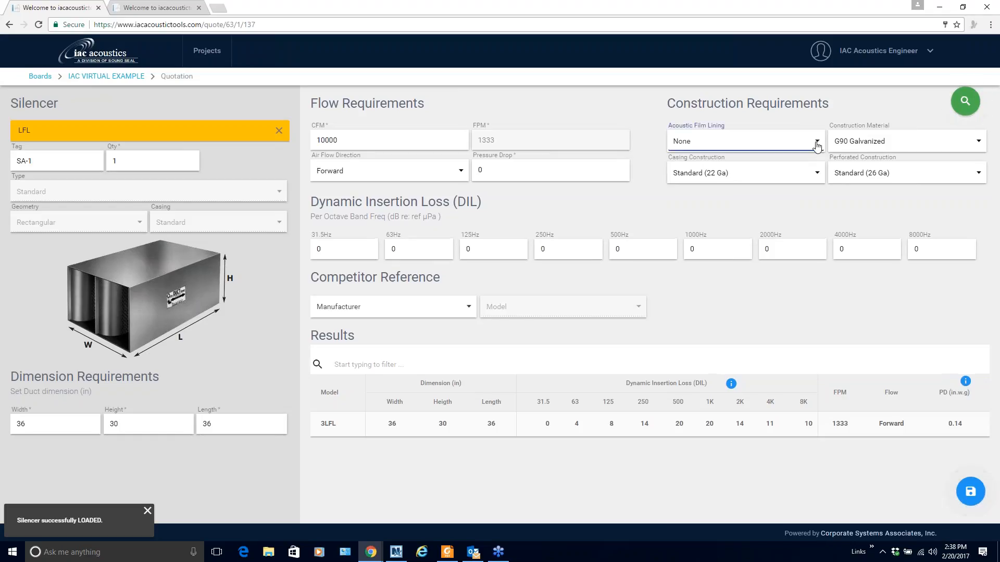
pyautogui.click(729, 192)
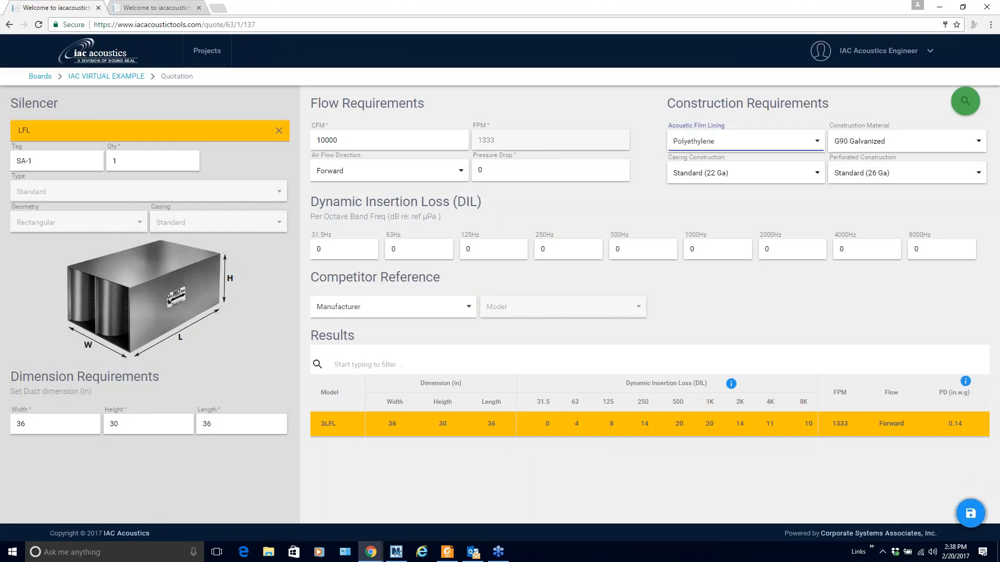
pyautogui.click(979, 144)
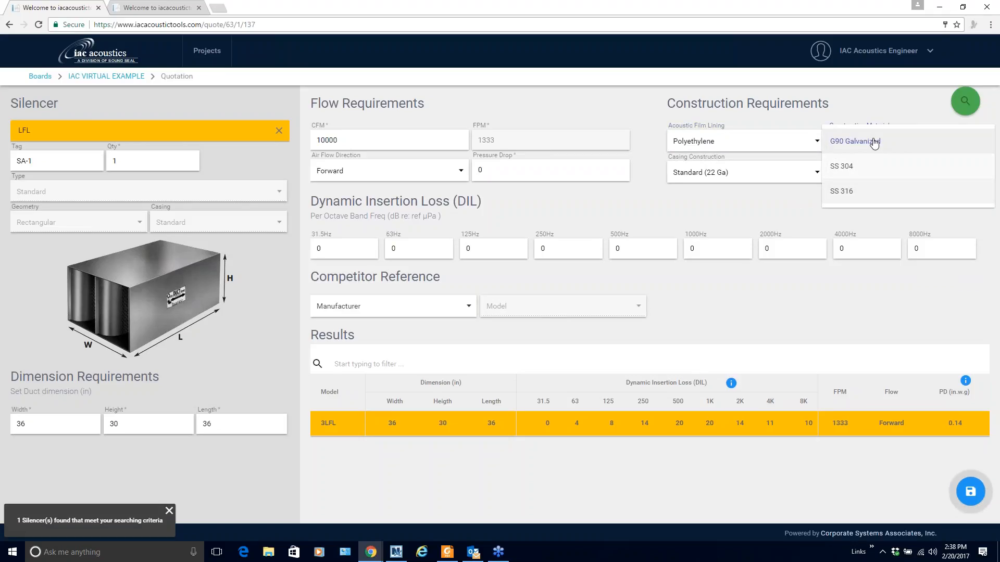
pyautogui.click(874, 147)
pyautogui.click(816, 172)
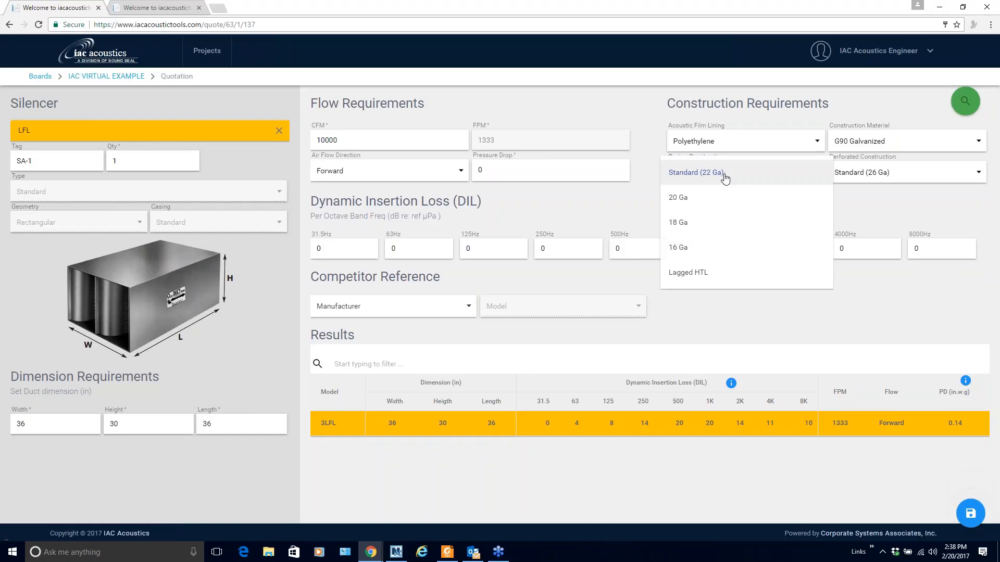
pyautogui.click(821, 183)
pyautogui.click(909, 179)
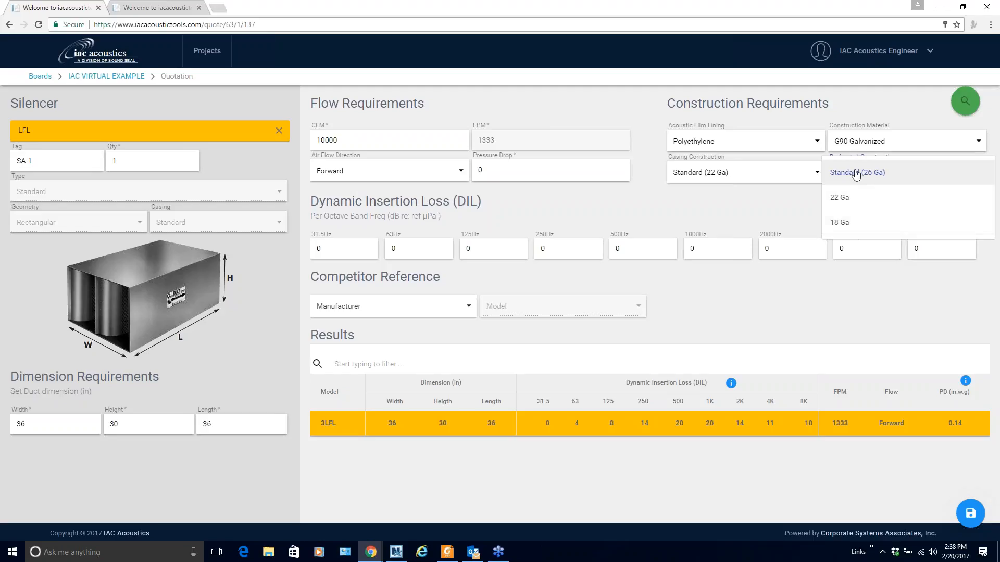
pyautogui.click(855, 172)
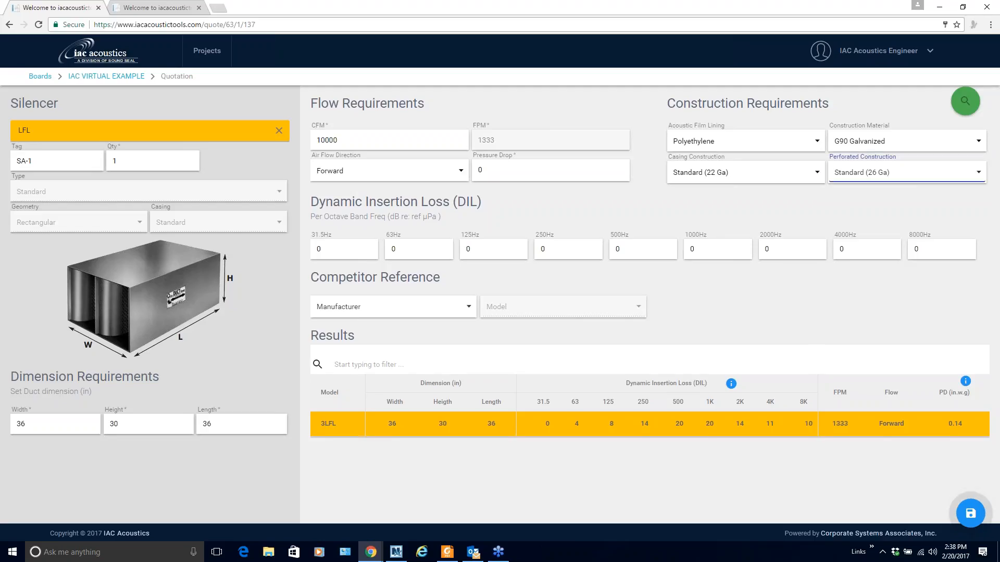
pyautogui.click(967, 518)
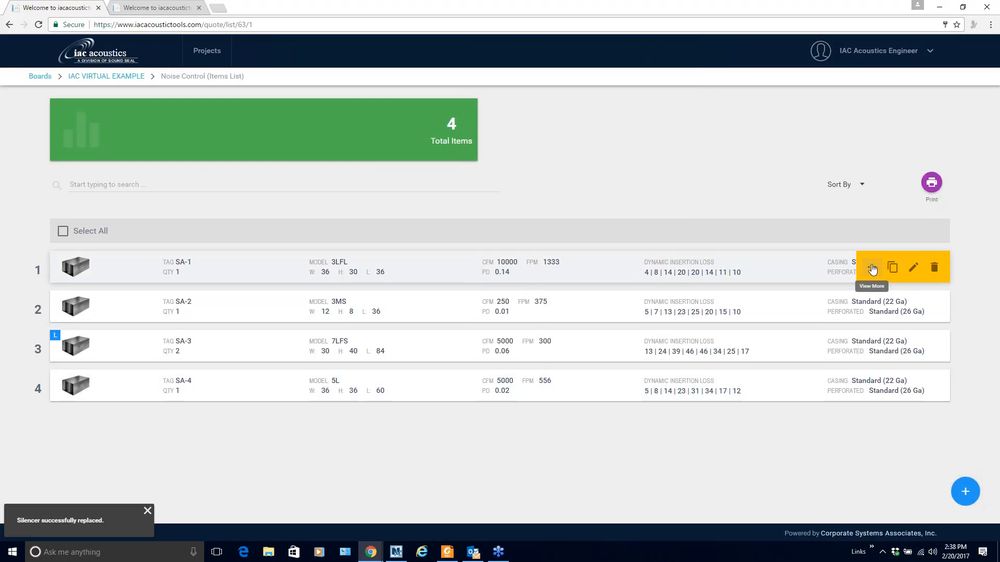
# Check SA-1's details for Polyethylene lining, then print the quote as Silencers (29).pdf
pyautogui.click(874, 266)
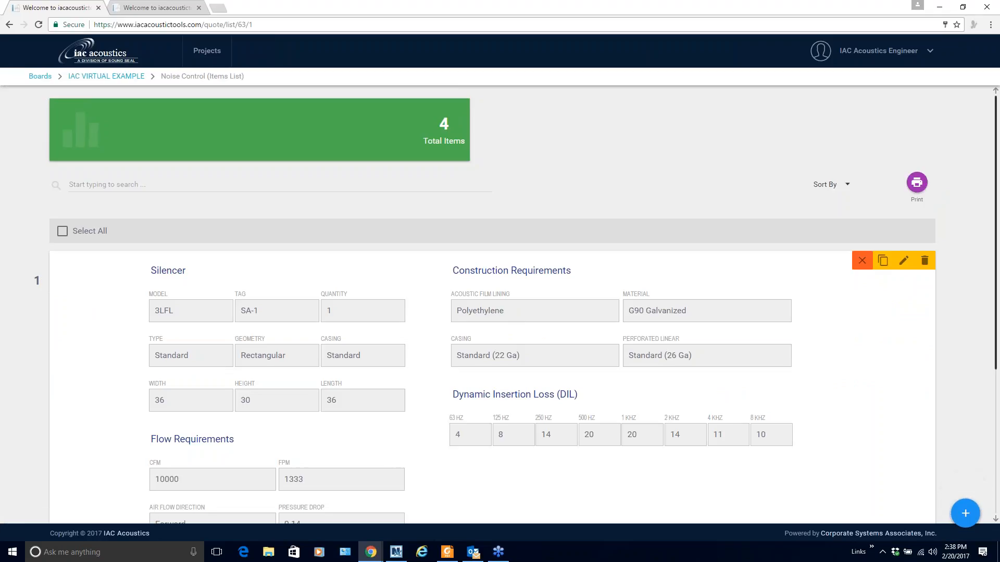
pyautogui.click(862, 261)
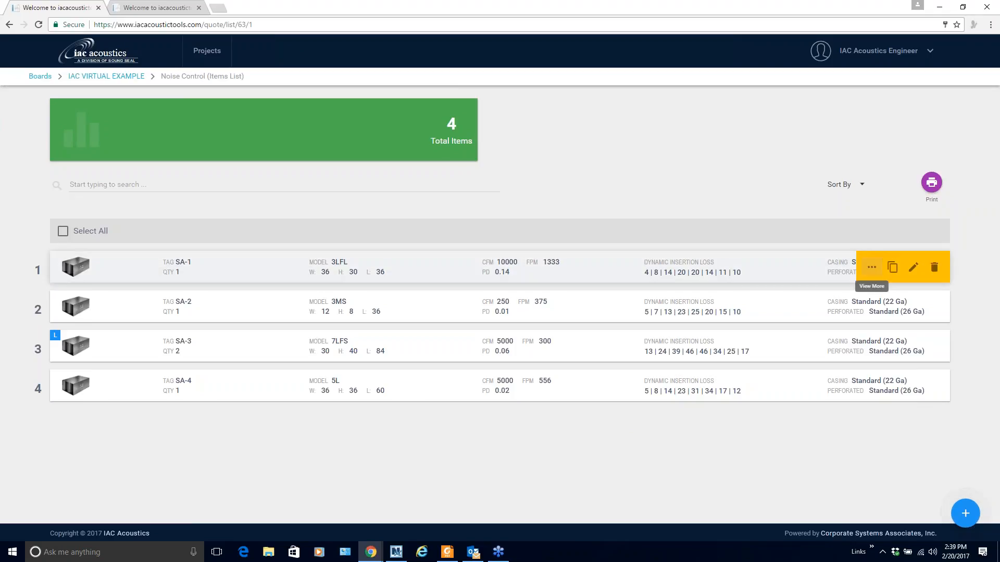
pyautogui.click(931, 187)
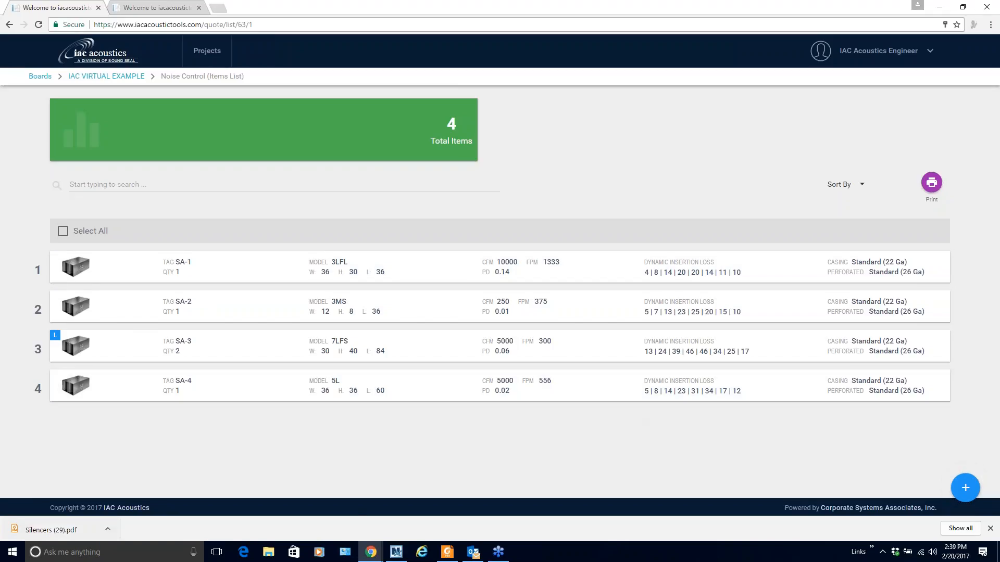
# Open Silencers (29).pdf and scroll to SA-1's 3LFL submittal sheet on page 2
pyautogui.click(62, 527)
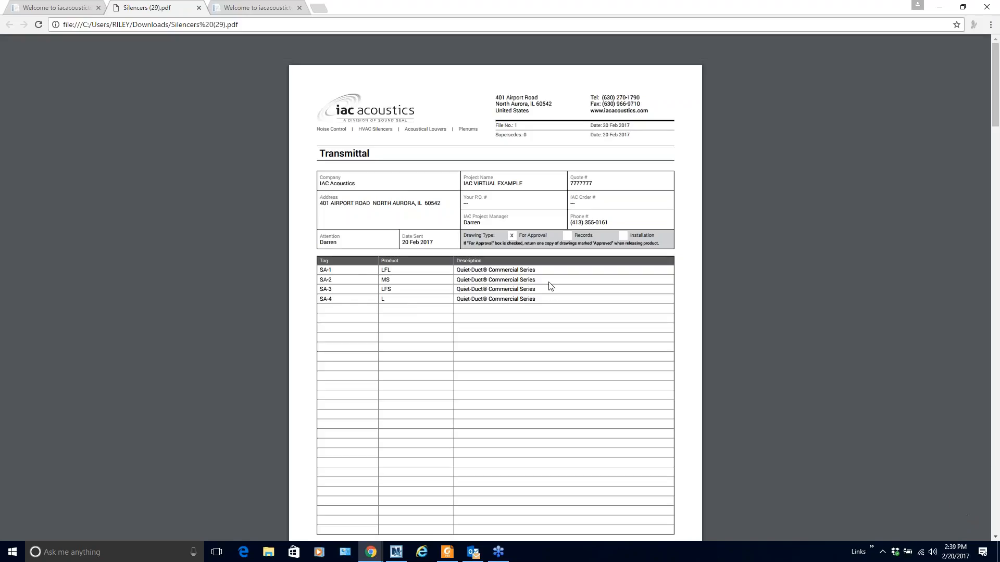
pyautogui.scroll(-8, 551, 286)
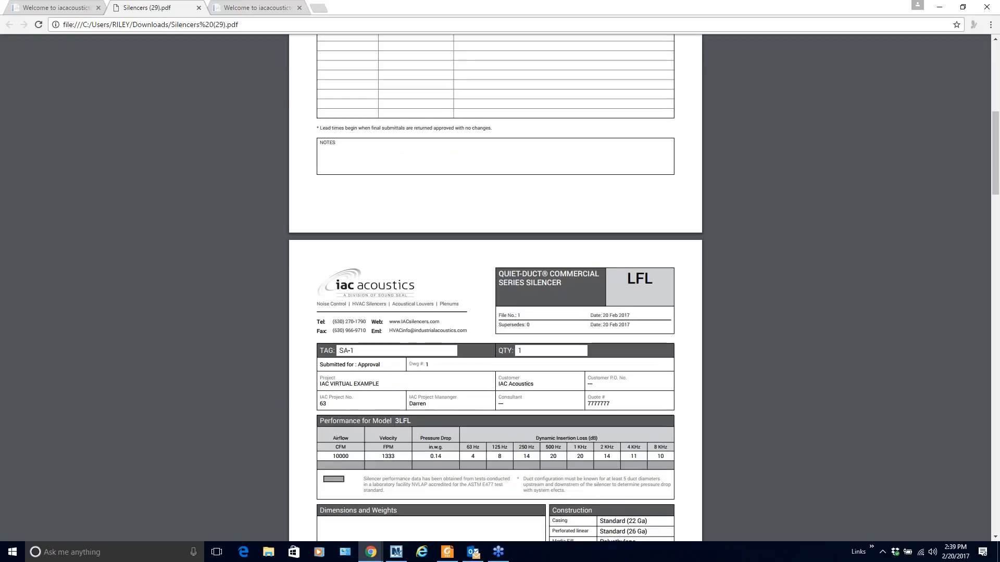
pyautogui.scroll(-1, 551, 285)
pyautogui.scroll(-4, 496, 288)
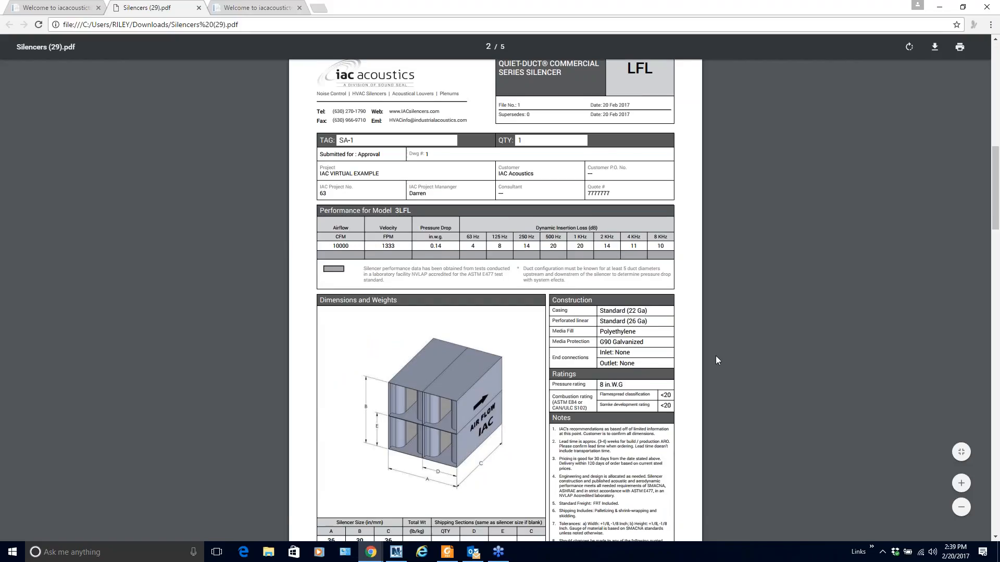
# Scroll through the SA-2 to SA-4 submittal sheets on pages 3–5
pyautogui.scroll(-3, 716, 358)
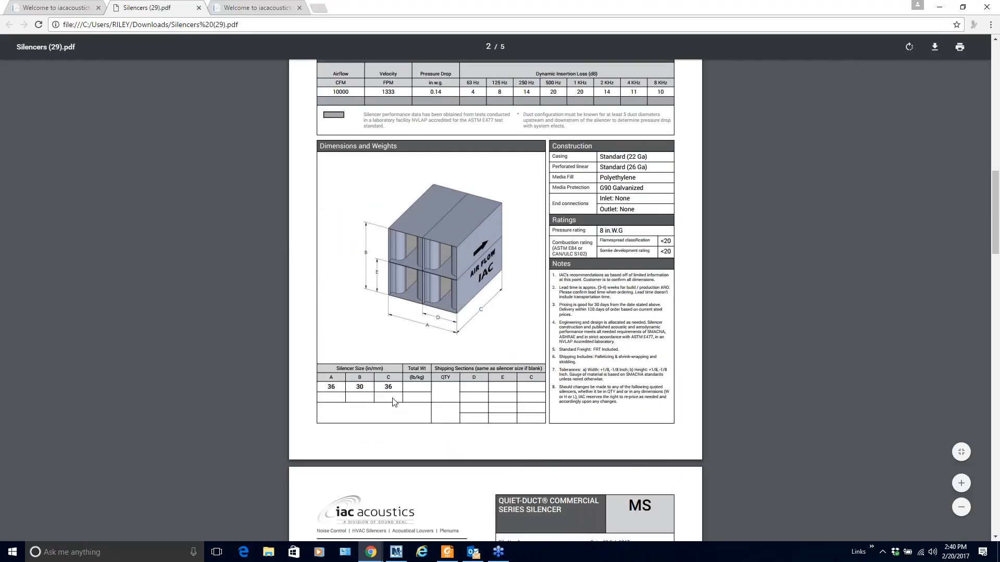
pyautogui.scroll(-8, 393, 402)
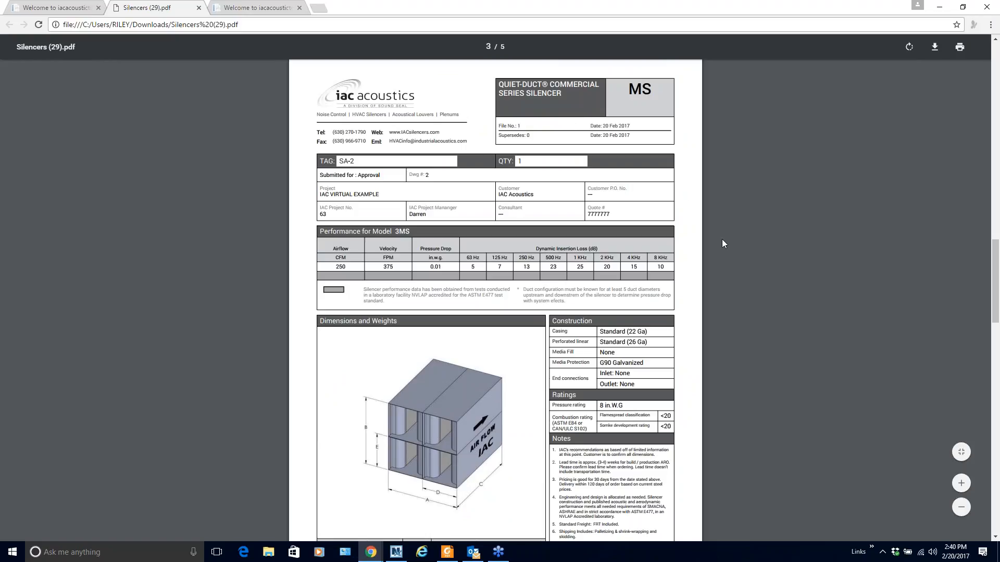
pyautogui.scroll(-1, 723, 240)
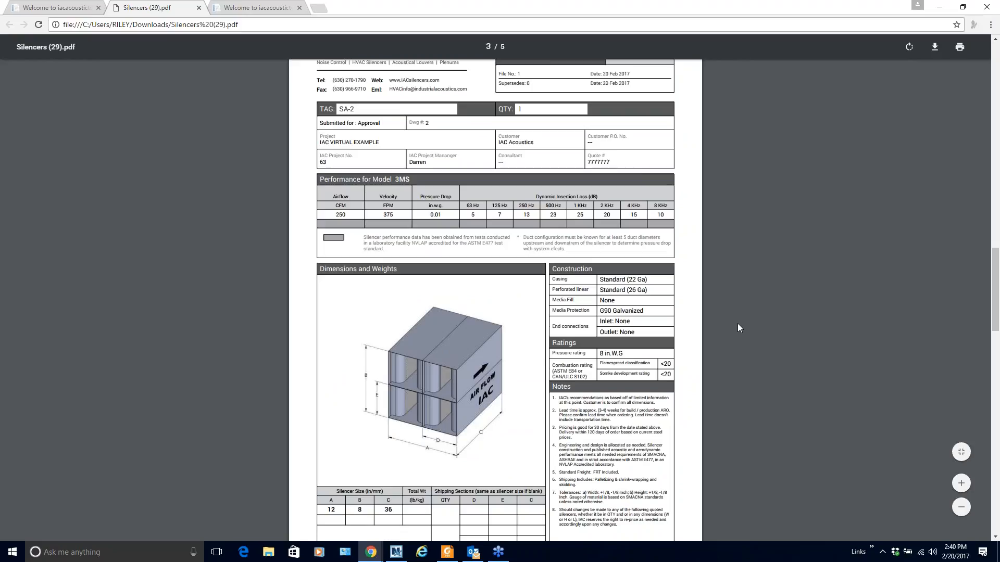
pyautogui.scroll(-6, 738, 324)
pyautogui.scroll(-5, 738, 324)
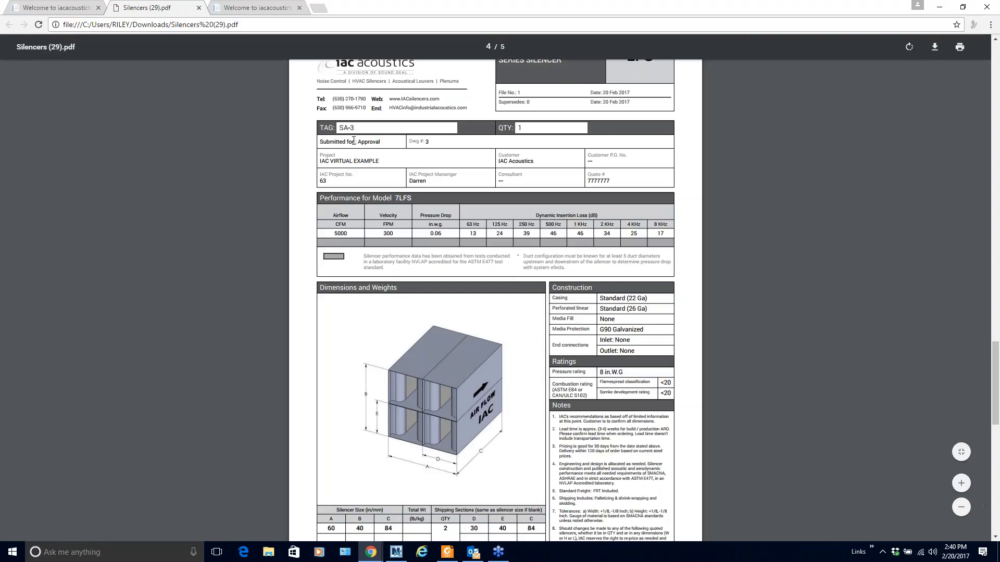
pyautogui.scroll(-1, 242, 321)
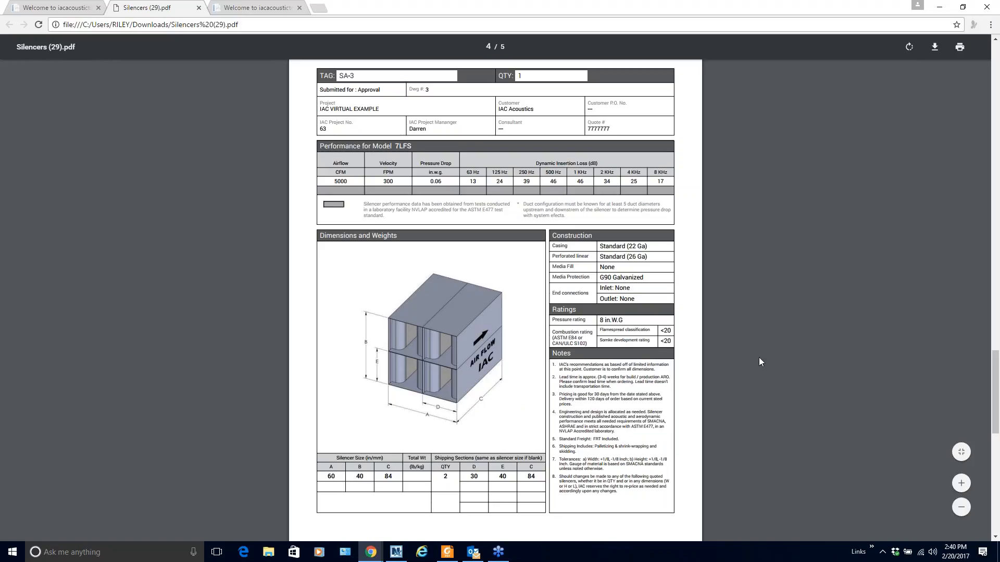
pyautogui.scroll(-8, 759, 358)
pyautogui.scroll(-2, 758, 357)
pyautogui.scroll(-1, 759, 358)
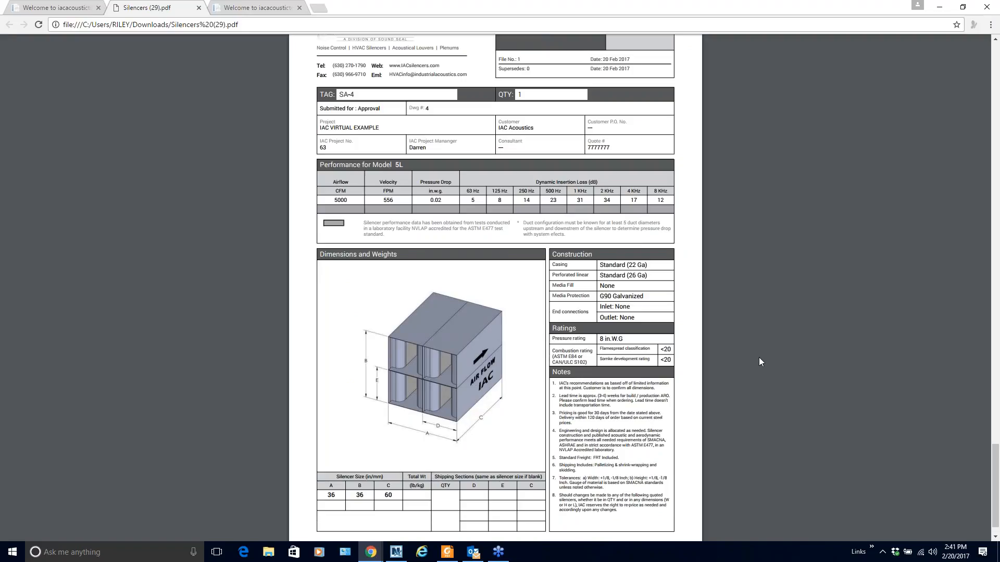
# Return to the transmittal page, then bring Foxit Reader's closing slide forward, nudged left
pyautogui.scroll(15, 759, 357)
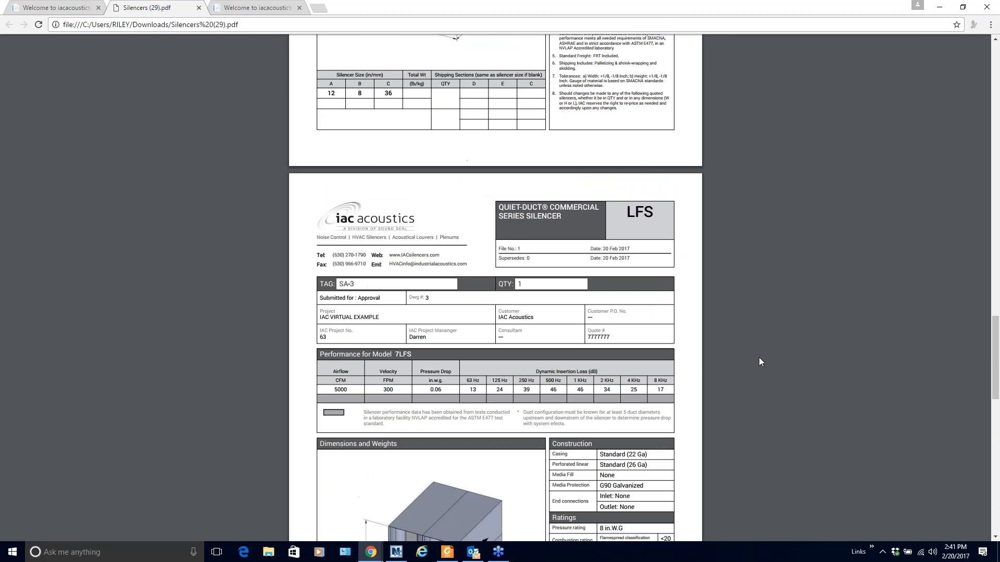
pyautogui.scroll(10, 758, 357)
pyautogui.scroll(10, 760, 361)
pyautogui.scroll(10, 760, 359)
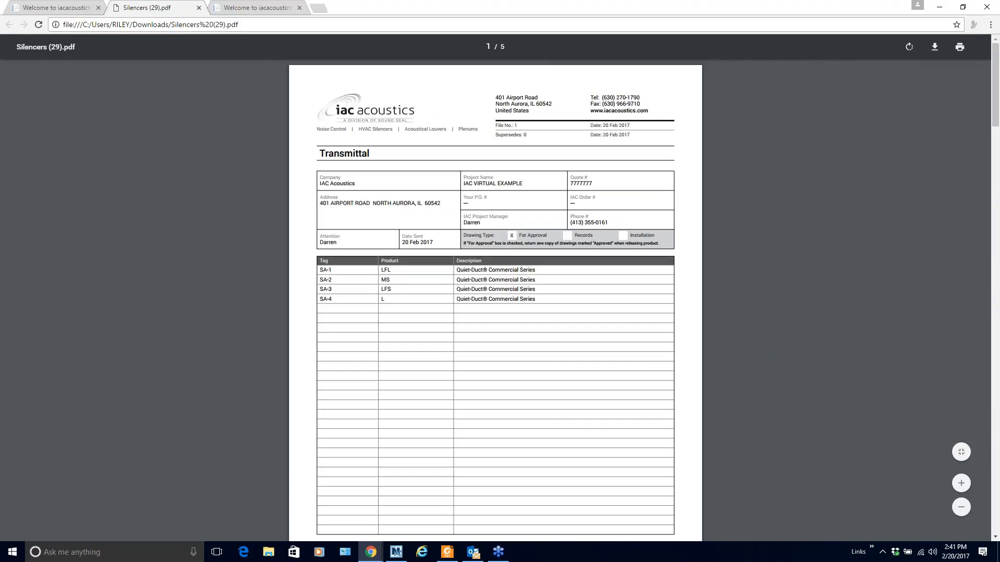
pyautogui.click(447, 553)
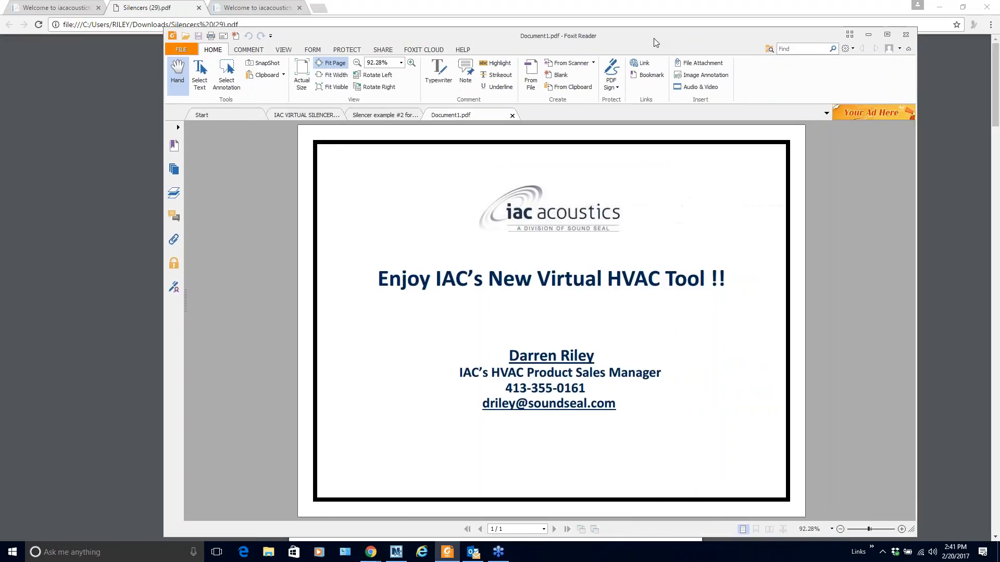
pyautogui.moveTo(655, 42); pyautogui.dragTo(646, 42)
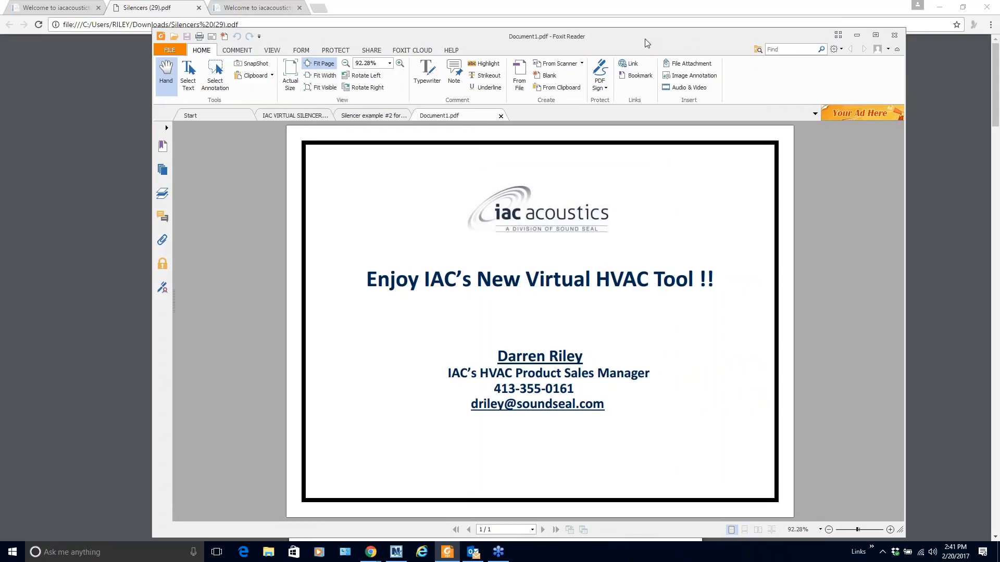